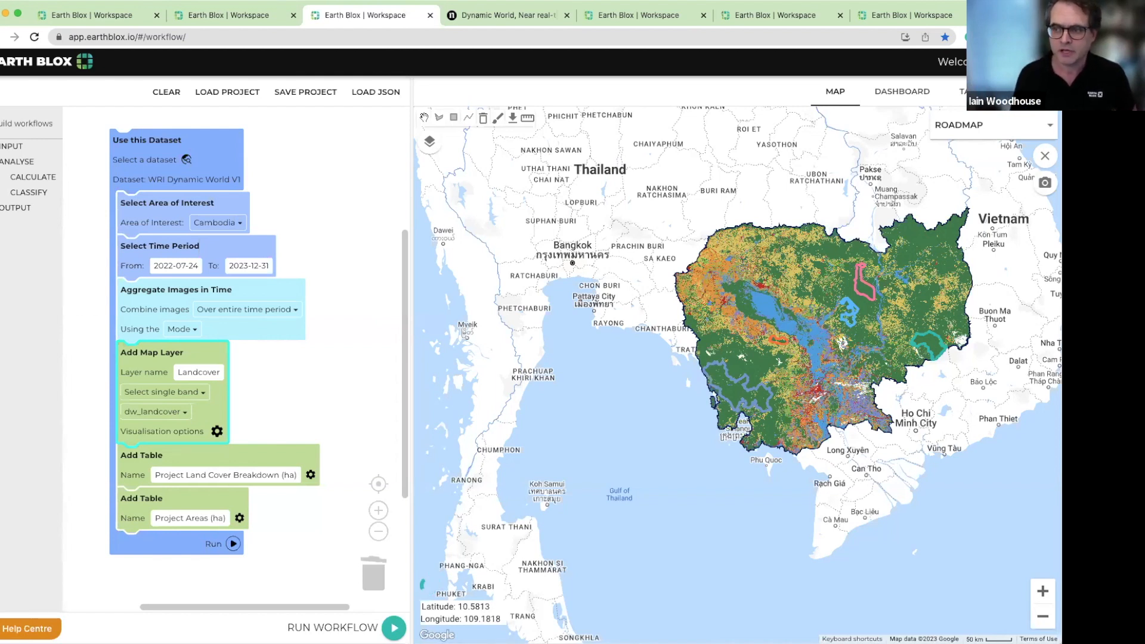
Make the Landcover map layer fully transparent and view the areas listed in the Projects group
left_click(429, 142)
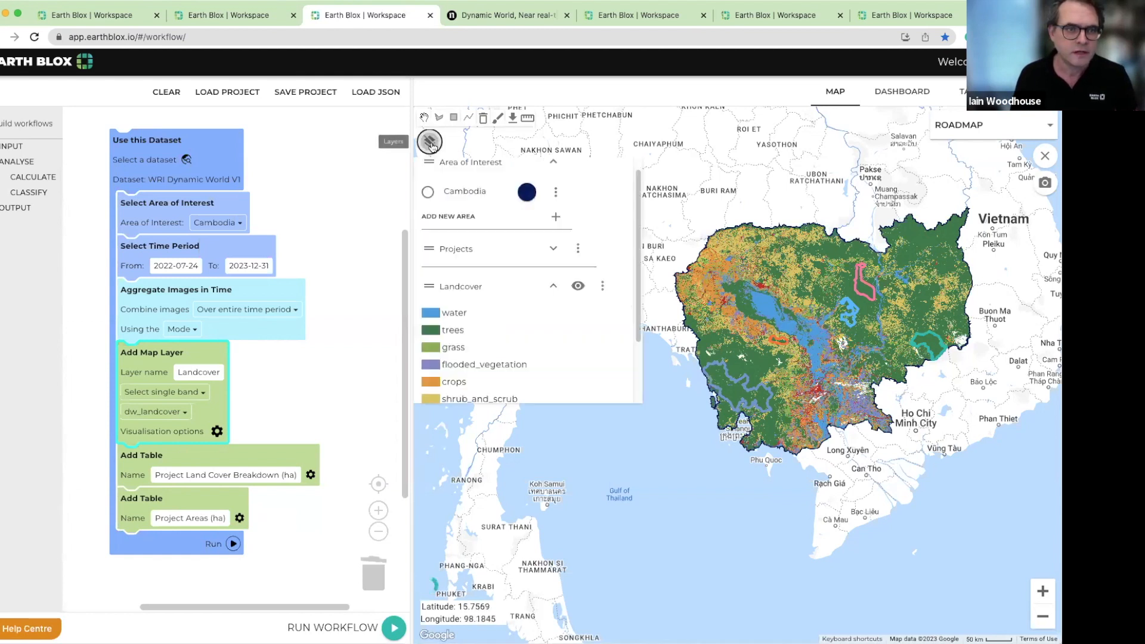
left_click(578, 286)
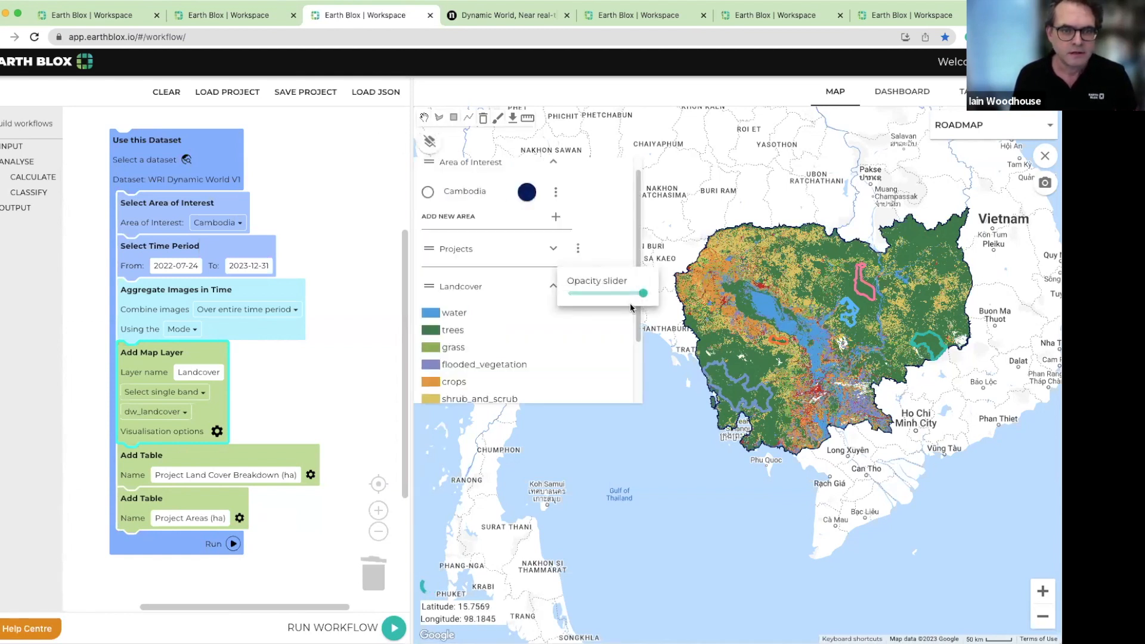
left_click_drag(634, 295, 572, 295)
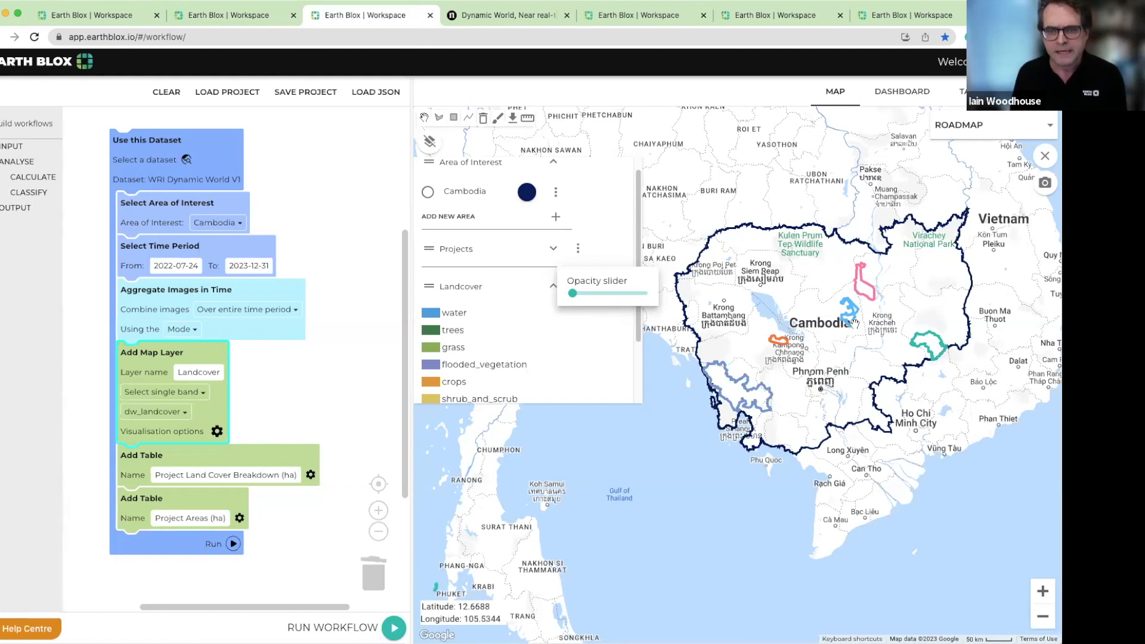
left_click(552, 249)
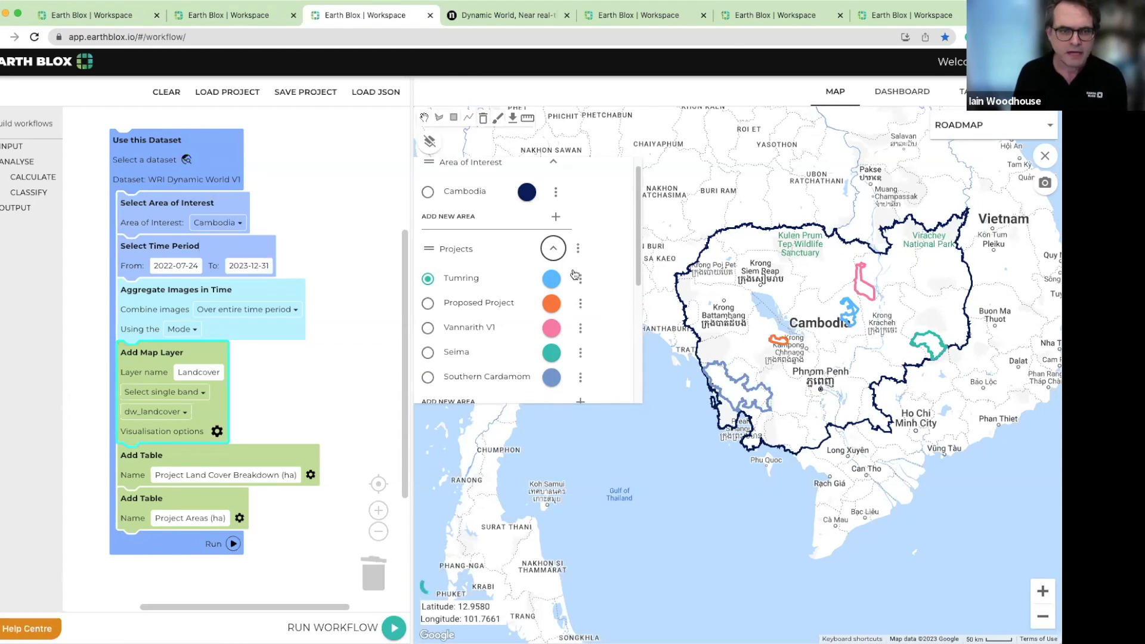
left_click(553, 250)
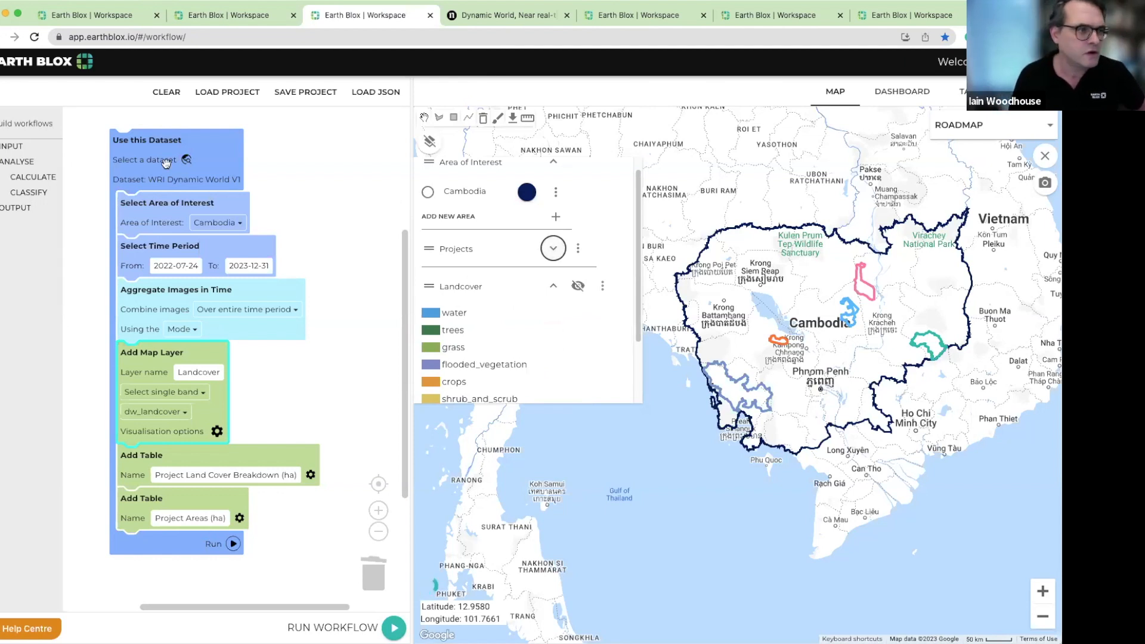
left_click(34, 192)
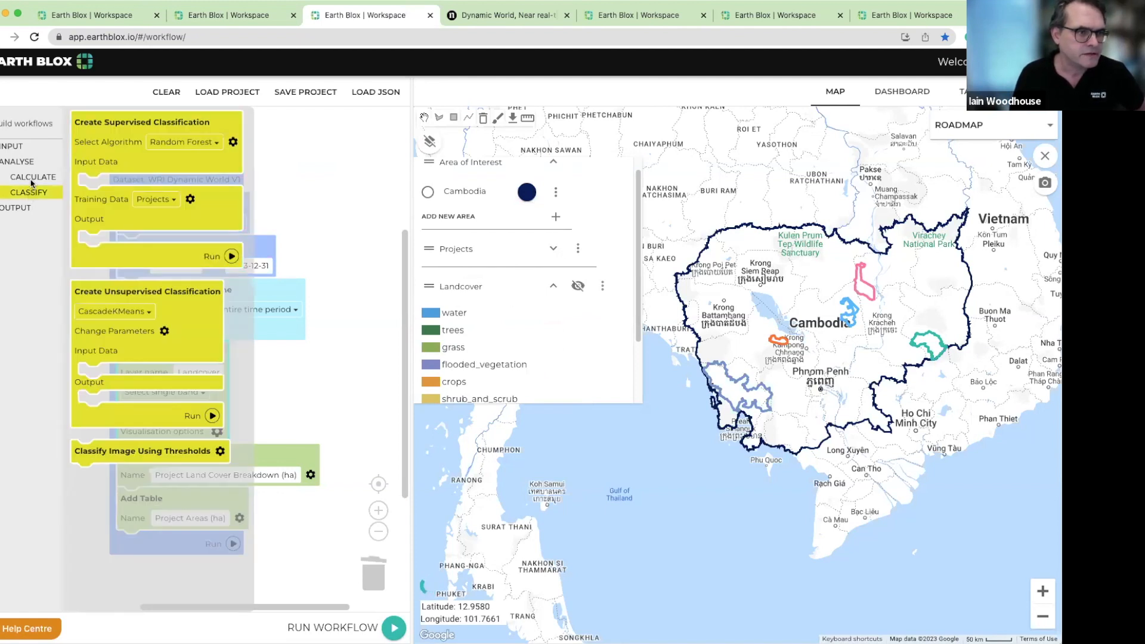
left_click(31, 179)
left_click(29, 192)
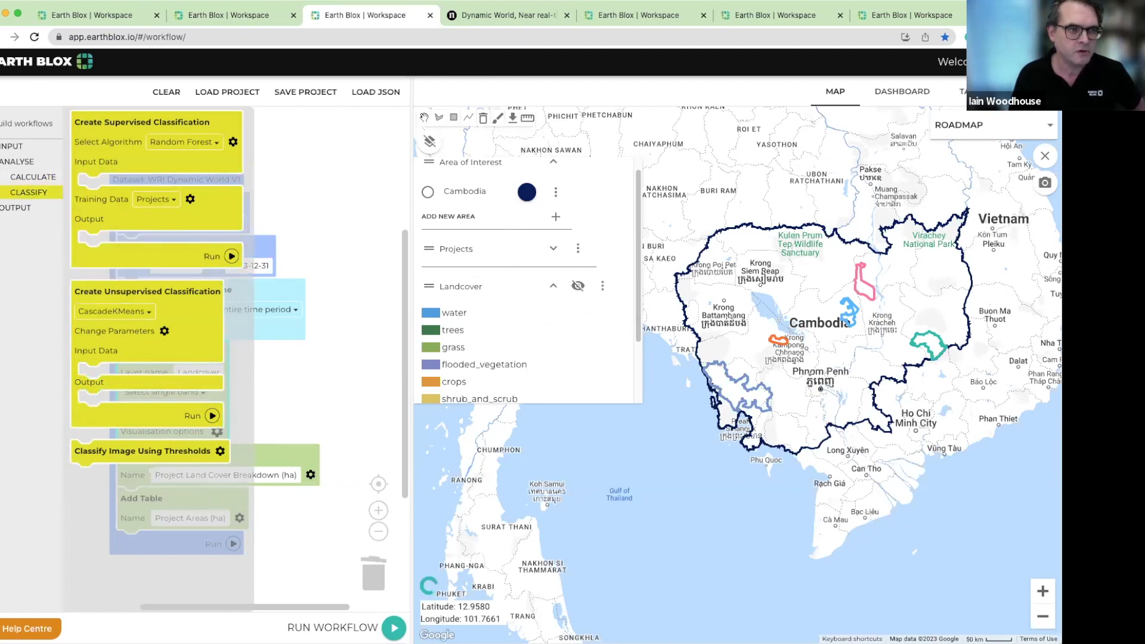
left_click(18, 161)
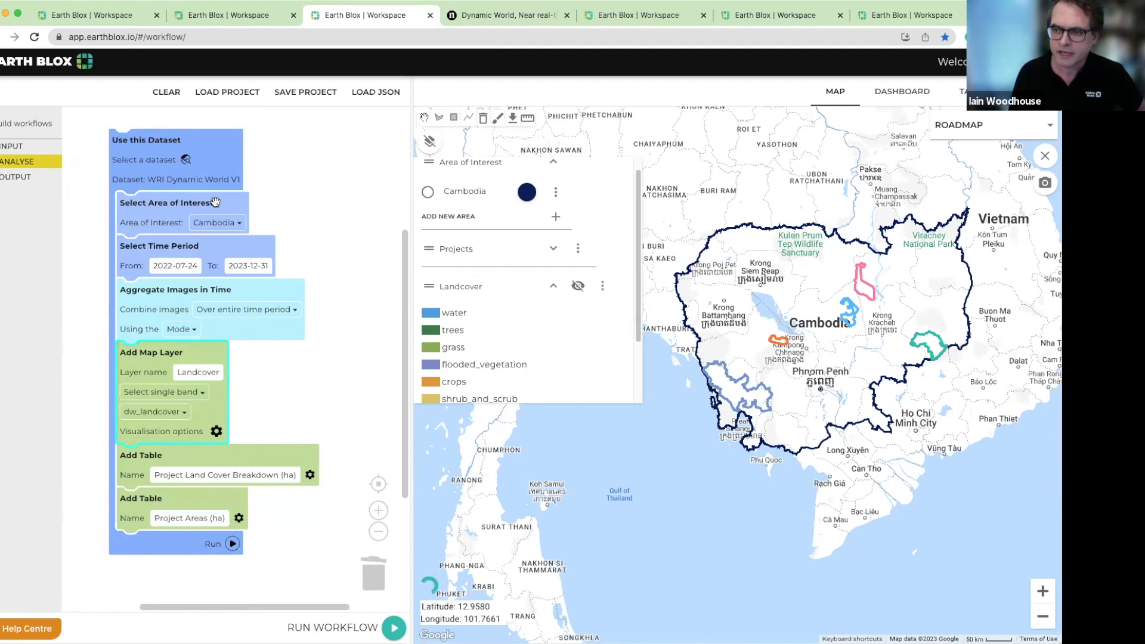
mouse_move(216, 202)
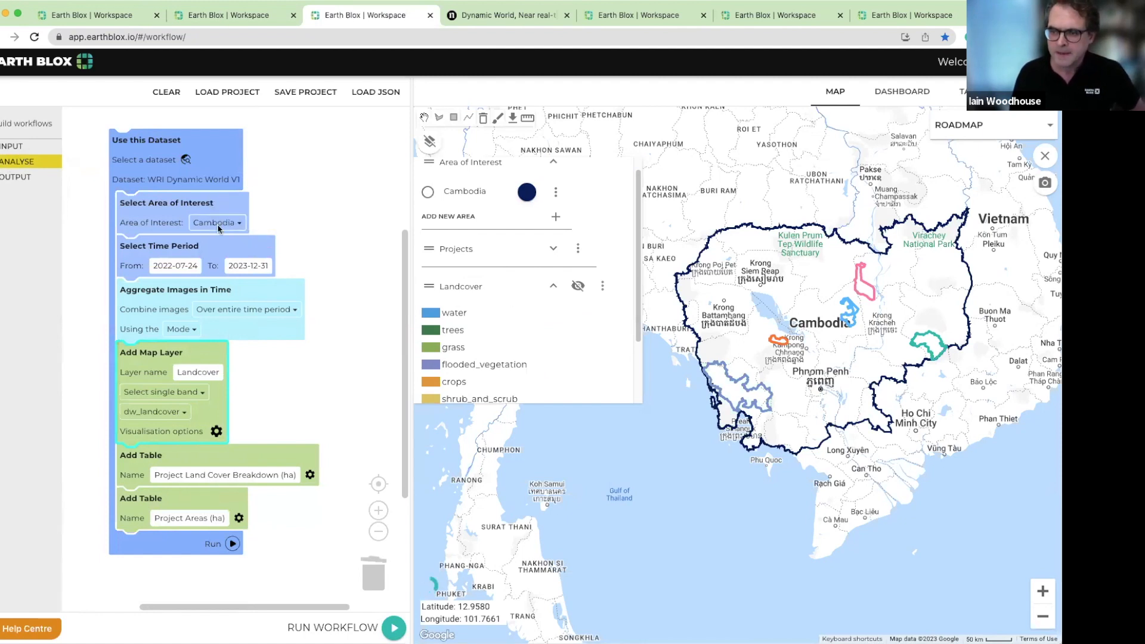
Restore the Landcover layer to full opacity and review its class values and colours in the visualisation options
left_click(578, 296)
left_click_drag(582, 294, 643, 294)
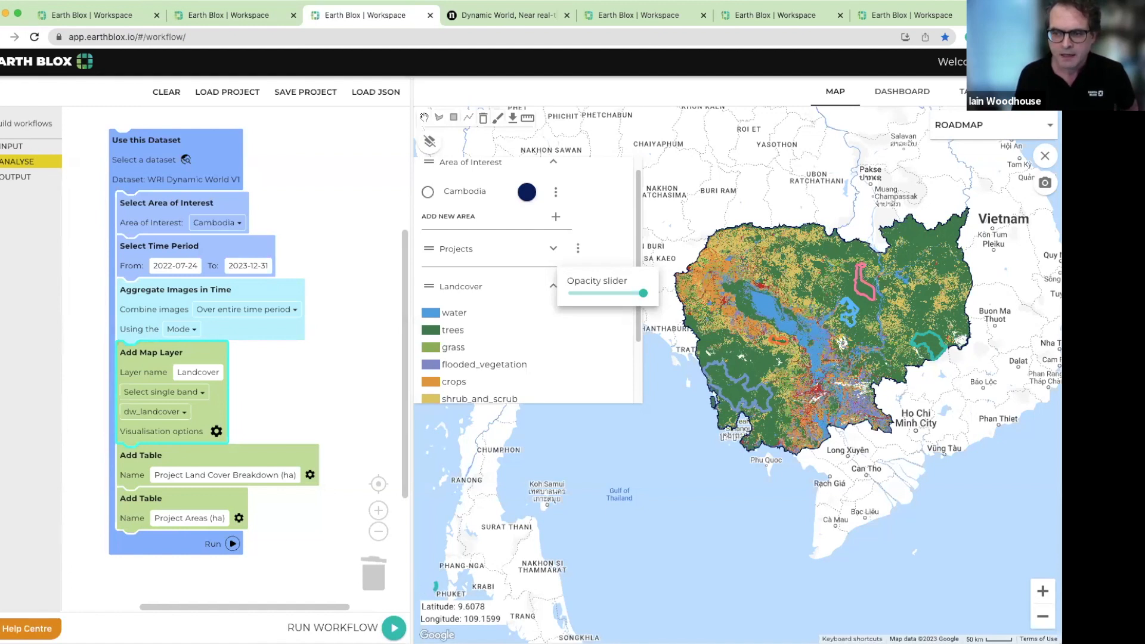
left_click(215, 432)
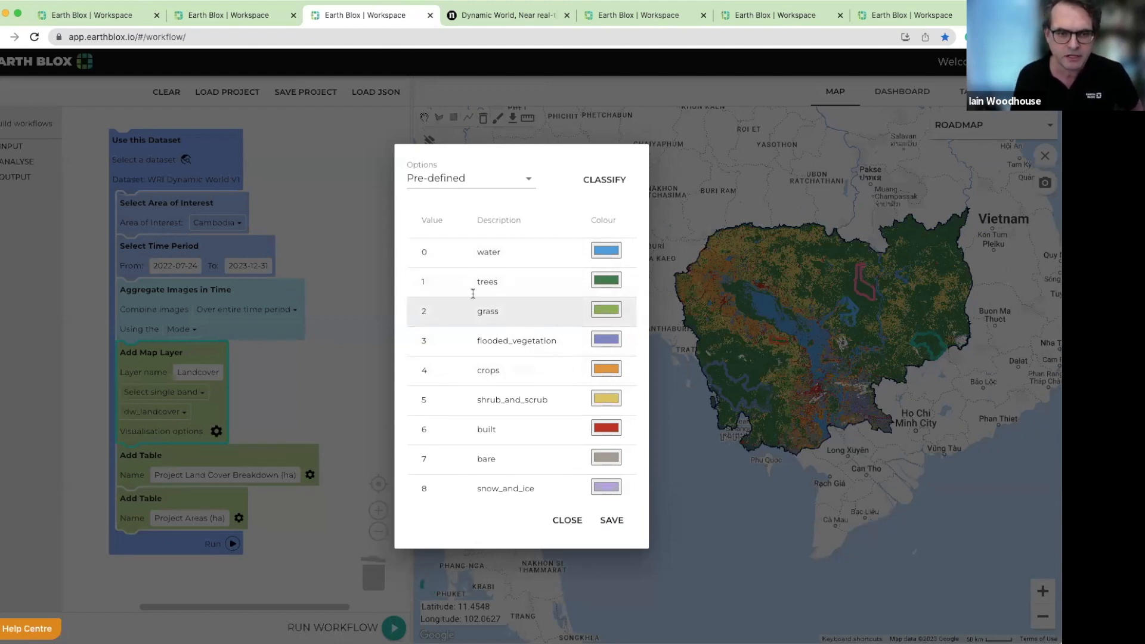
left_click(353, 236)
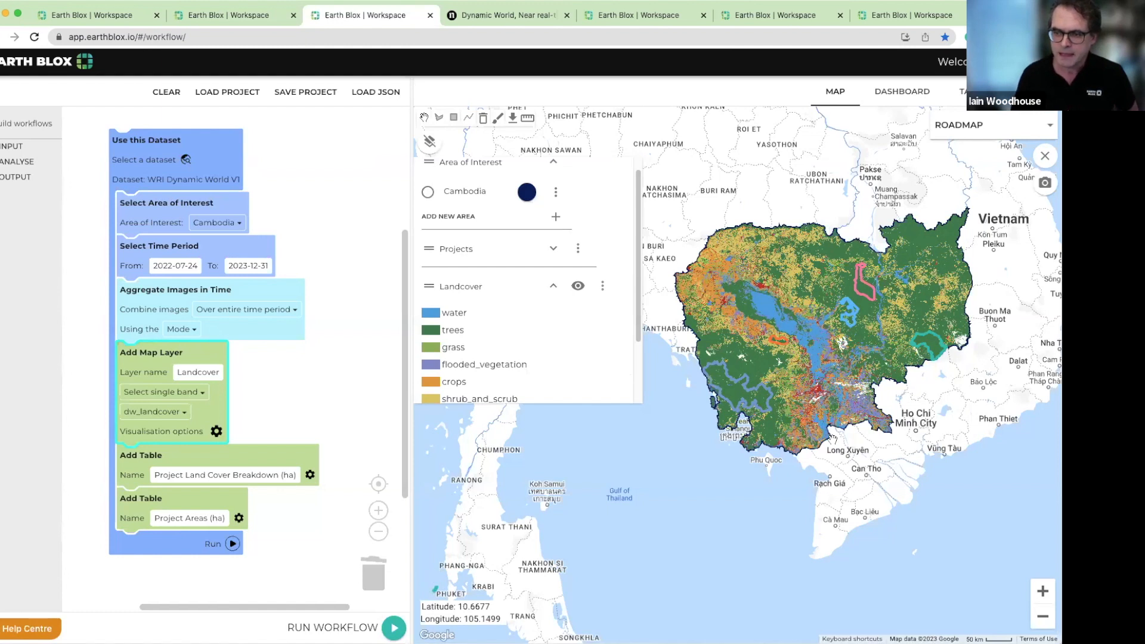
Reduce the Landcover layer's opacity to zero so the basemap and project outlines show
left_click(578, 287)
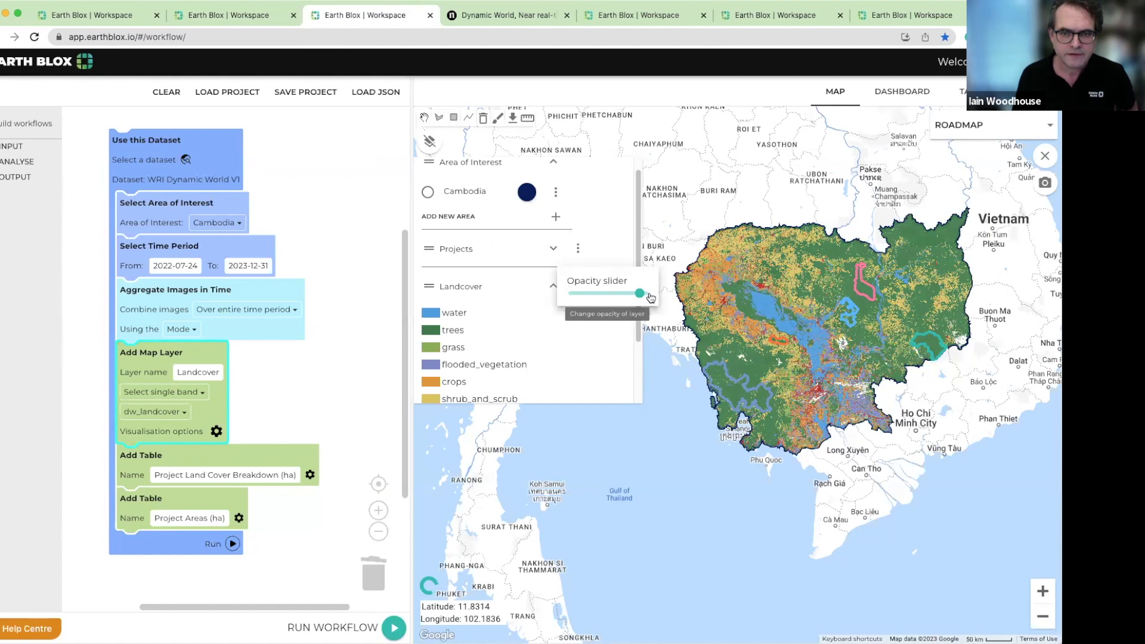
scroll(574, 349, "down", 1)
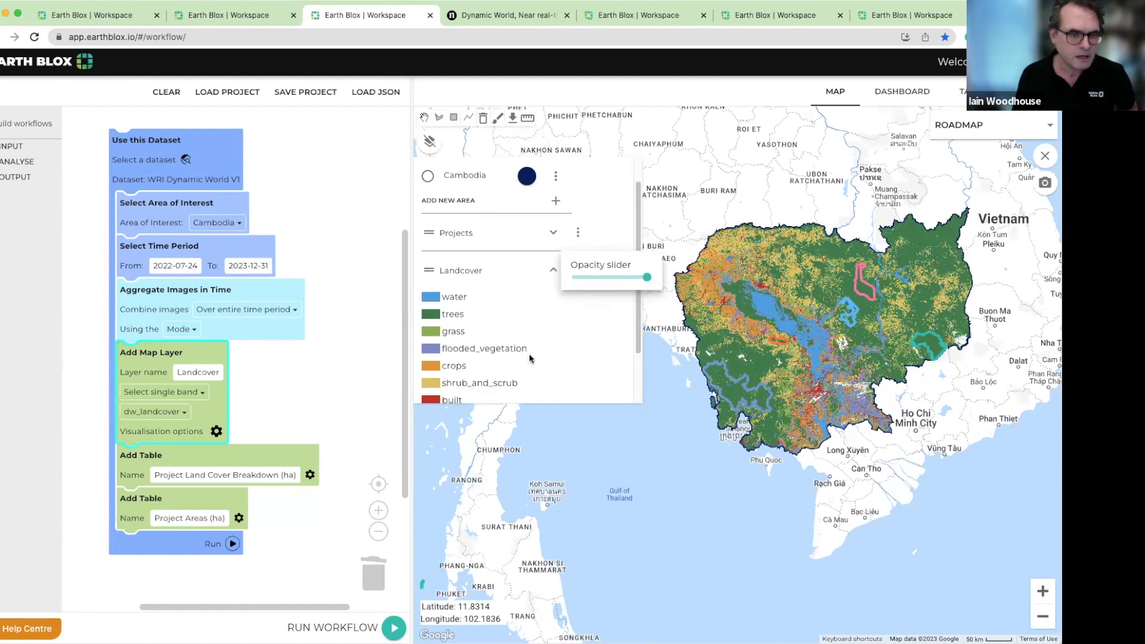
left_click_drag(647, 278, 570, 281)
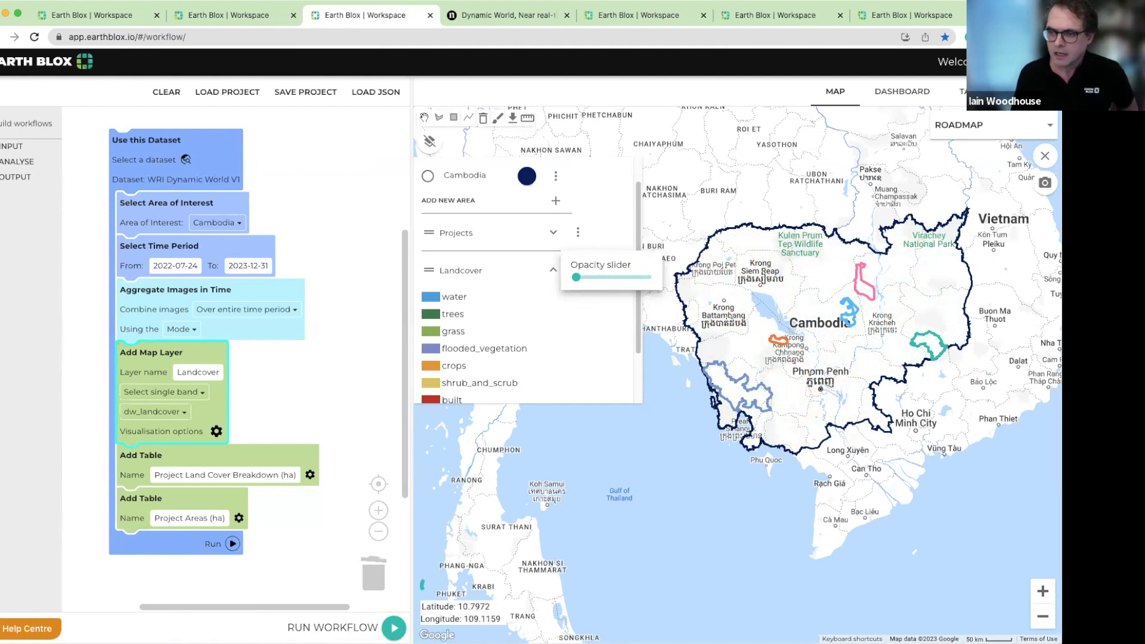
Switch the basemap to NICFI and examine the imagery inside the orange Proposed Project outline up close
left_click(1031, 130)
left_click(972, 204)
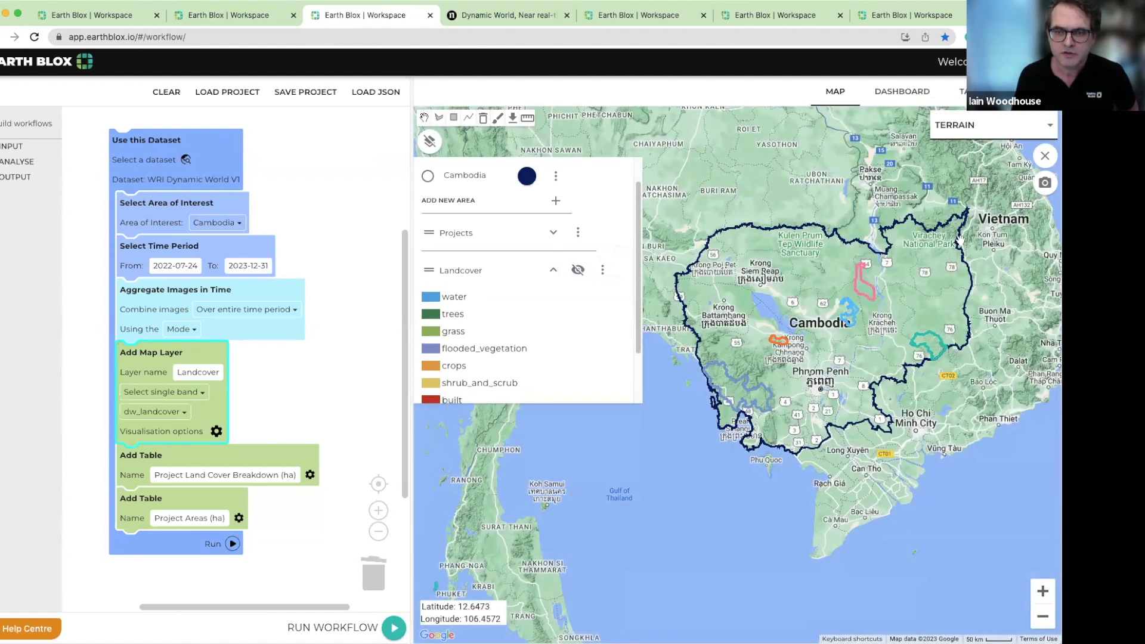
left_click(976, 134)
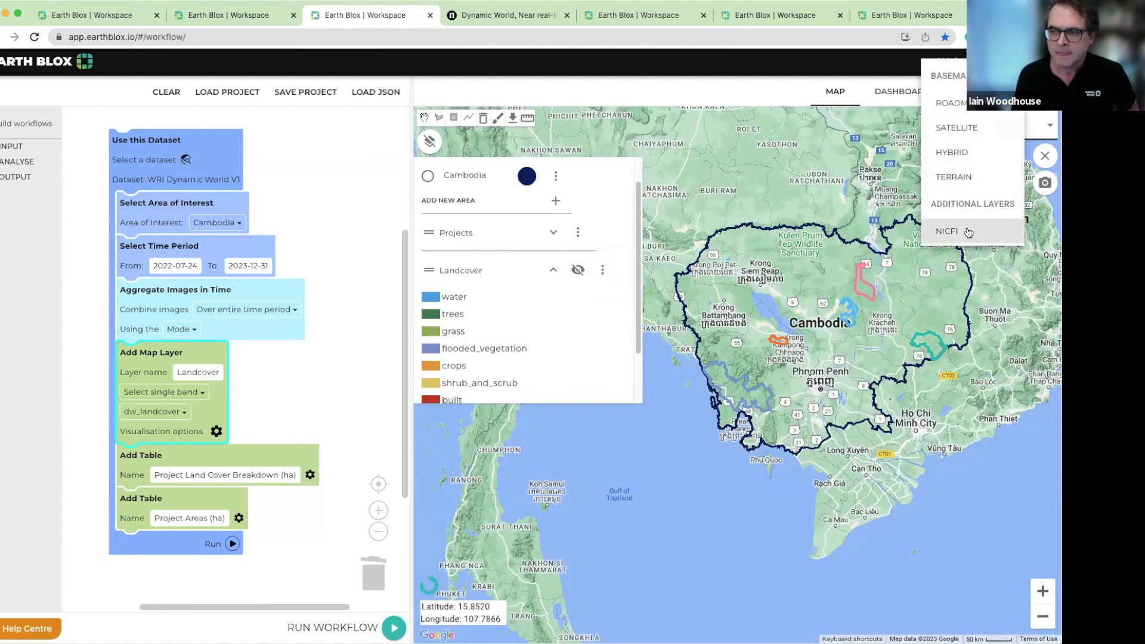
left_click(969, 233)
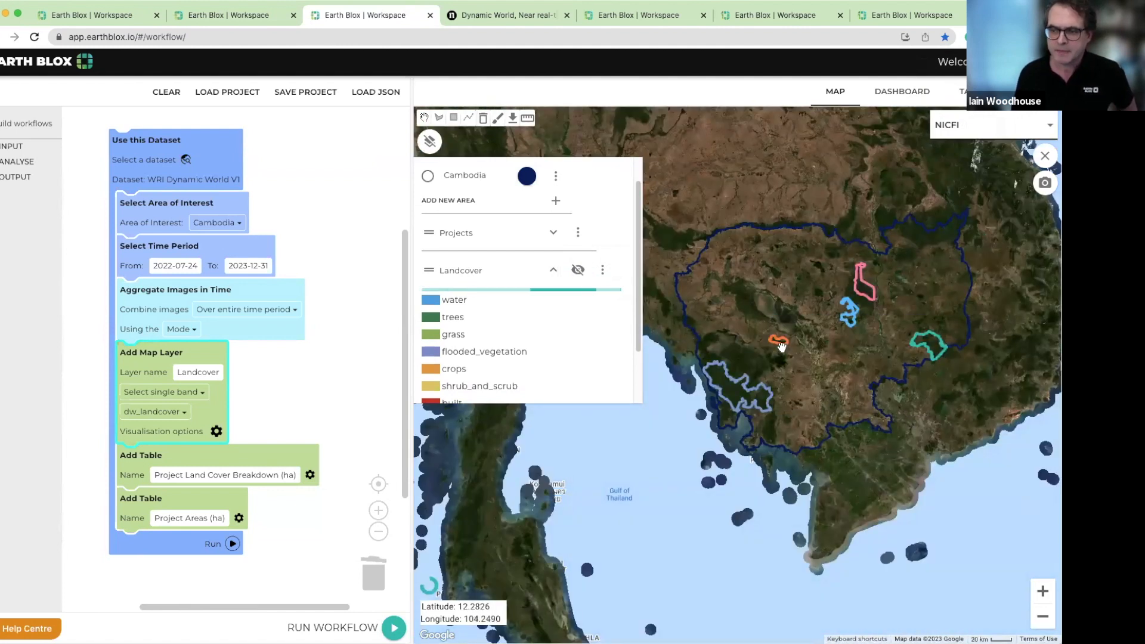
scroll(782, 347, "up", 1)
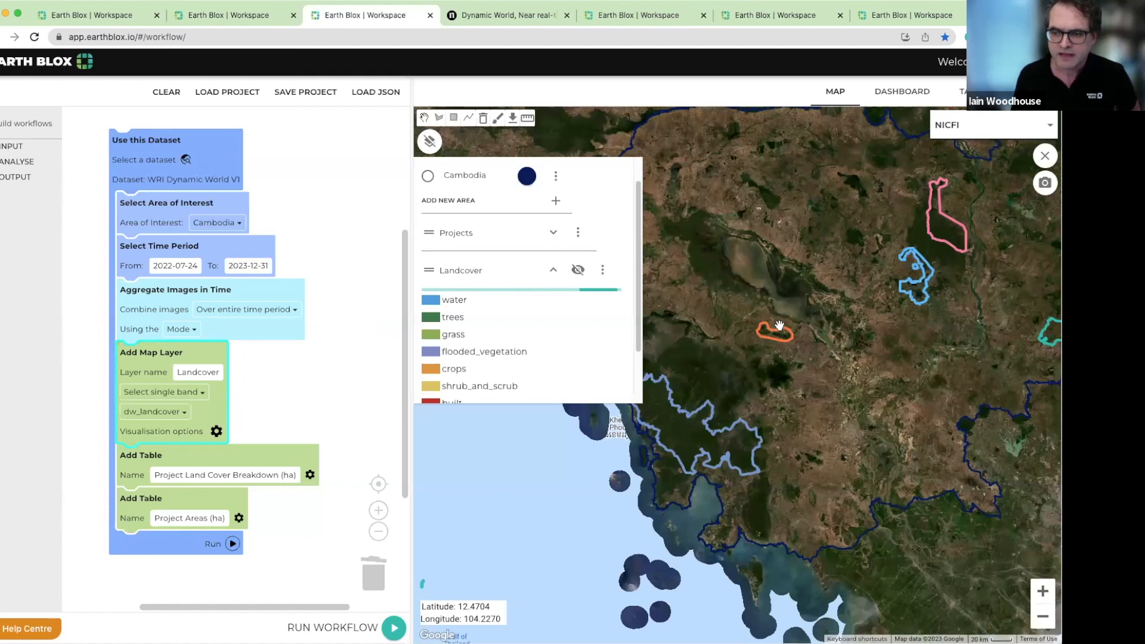
scroll(775, 328, "up", 2)
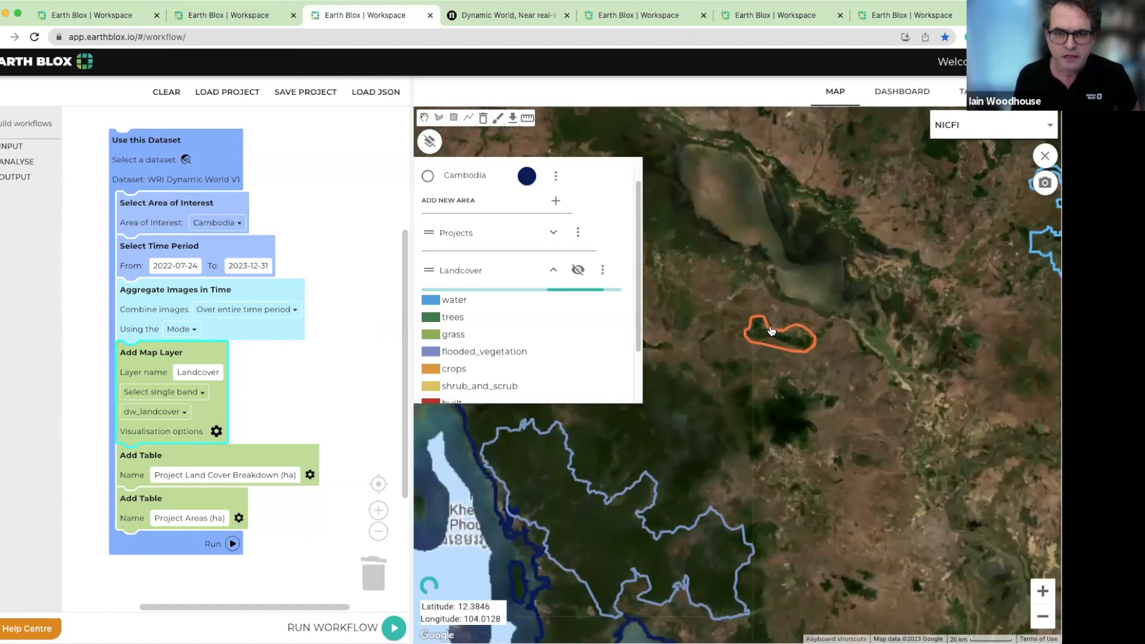
scroll(772, 330, "up", 2)
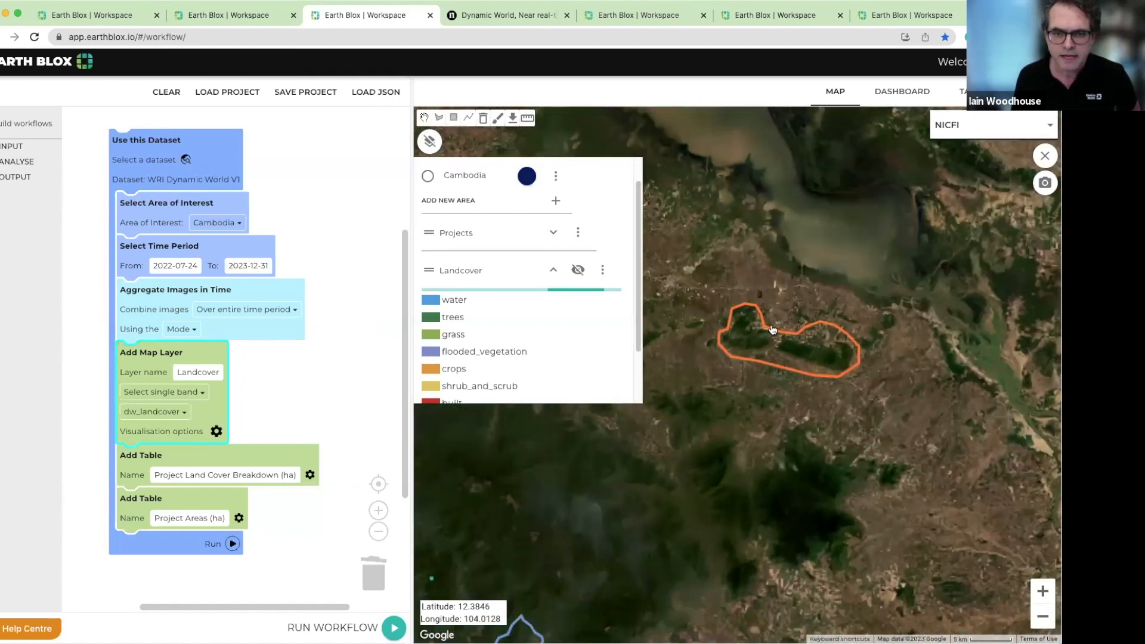
scroll(771, 331, "up", 1)
scroll(774, 327, "up", 1)
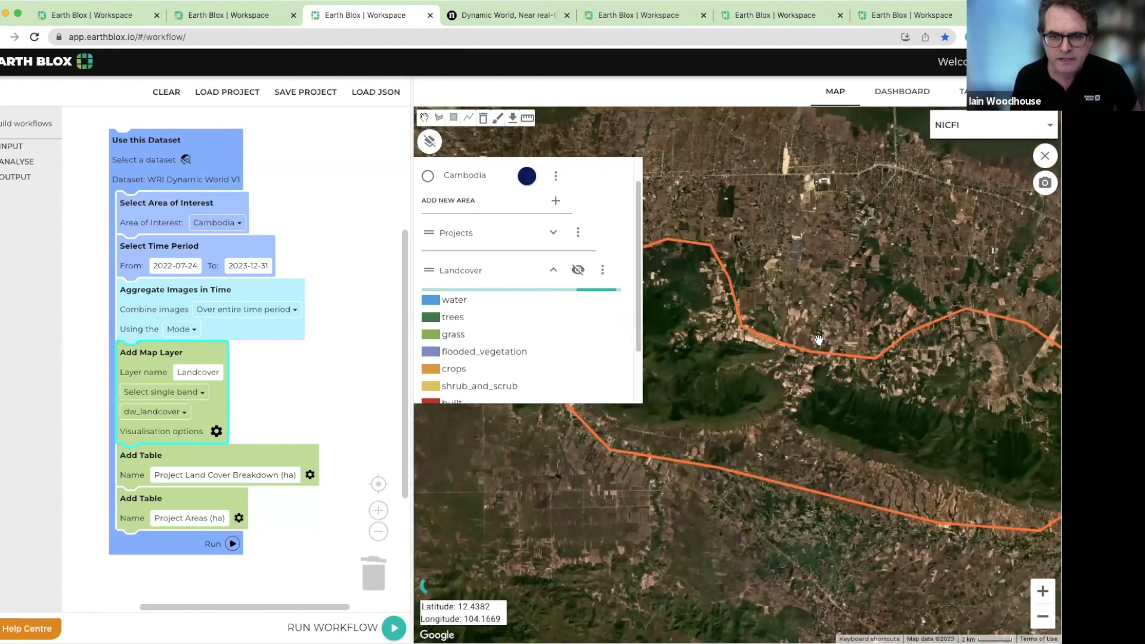
scroll(819, 345, "up", 1)
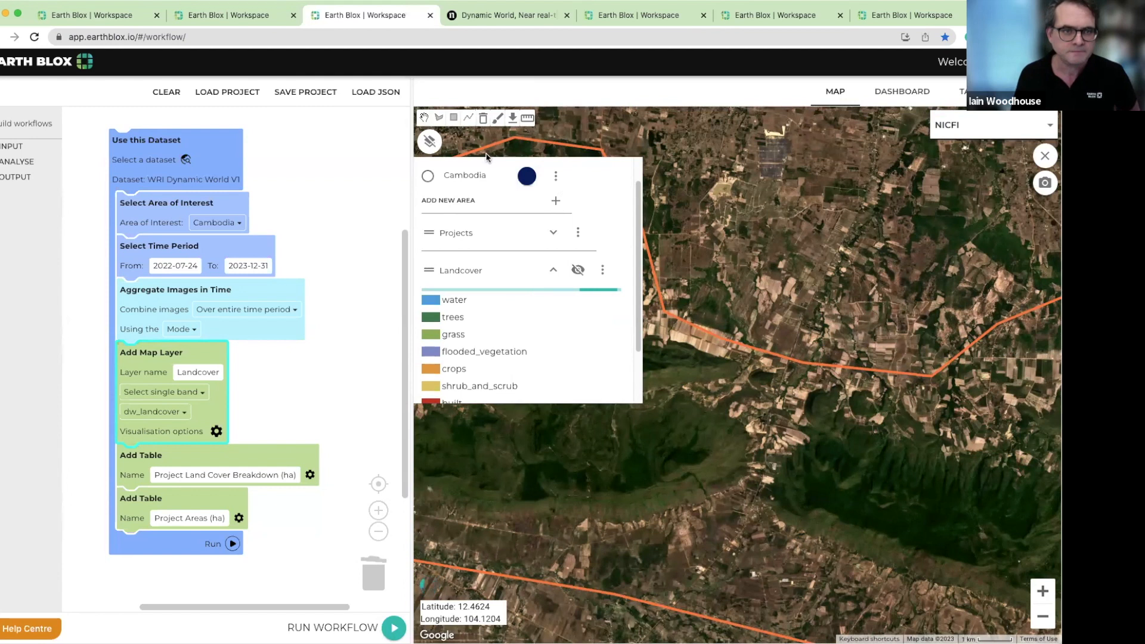
Zoom the map to the Cambodia area of interest and set the basemap to Roadmap
scroll(575, 234, "up", 1)
left_click(555, 207)
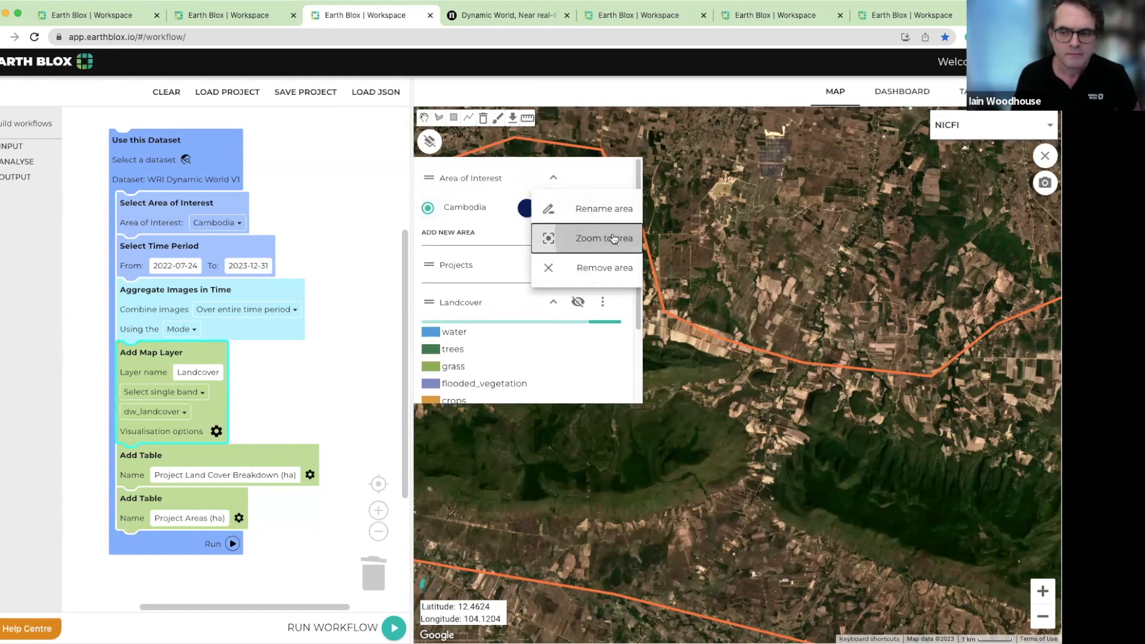
left_click(614, 238)
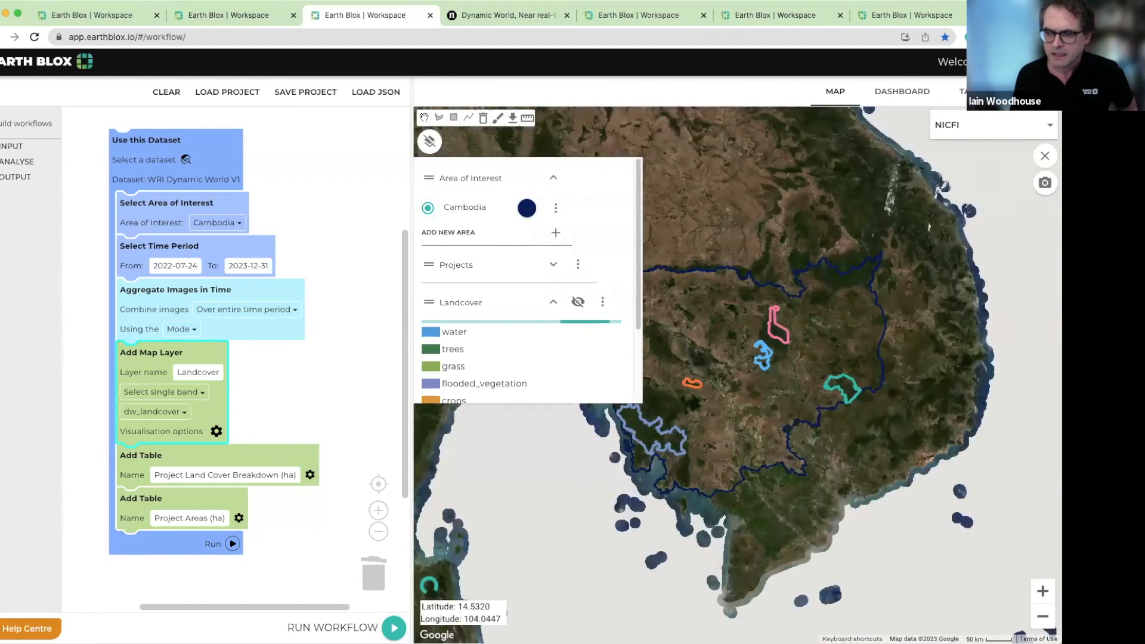
left_click(963, 126)
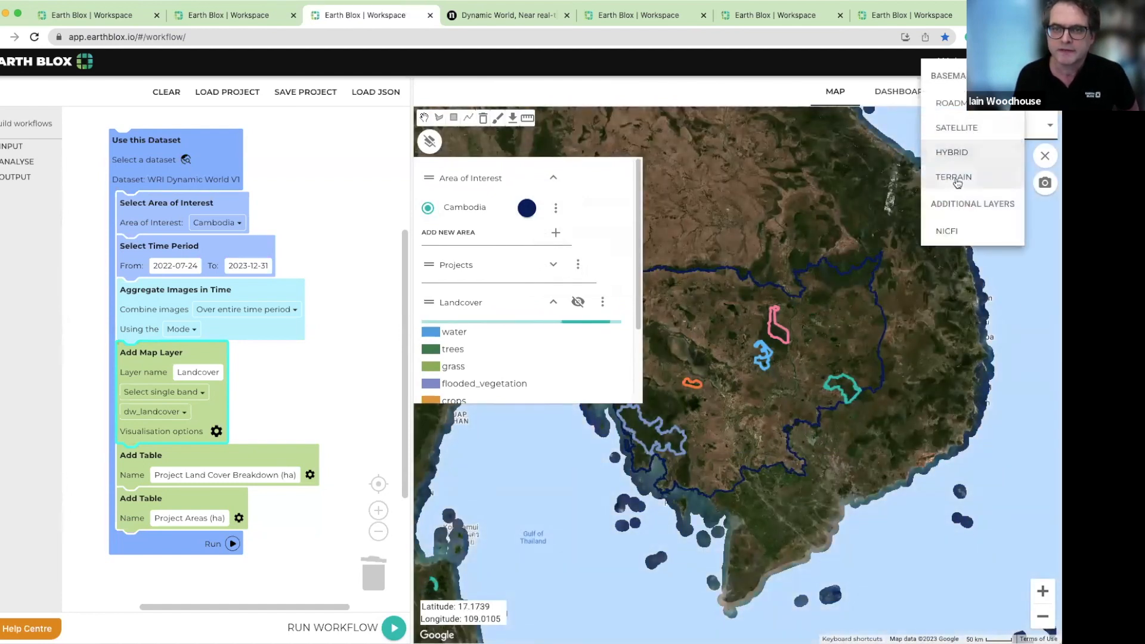
left_click(950, 103)
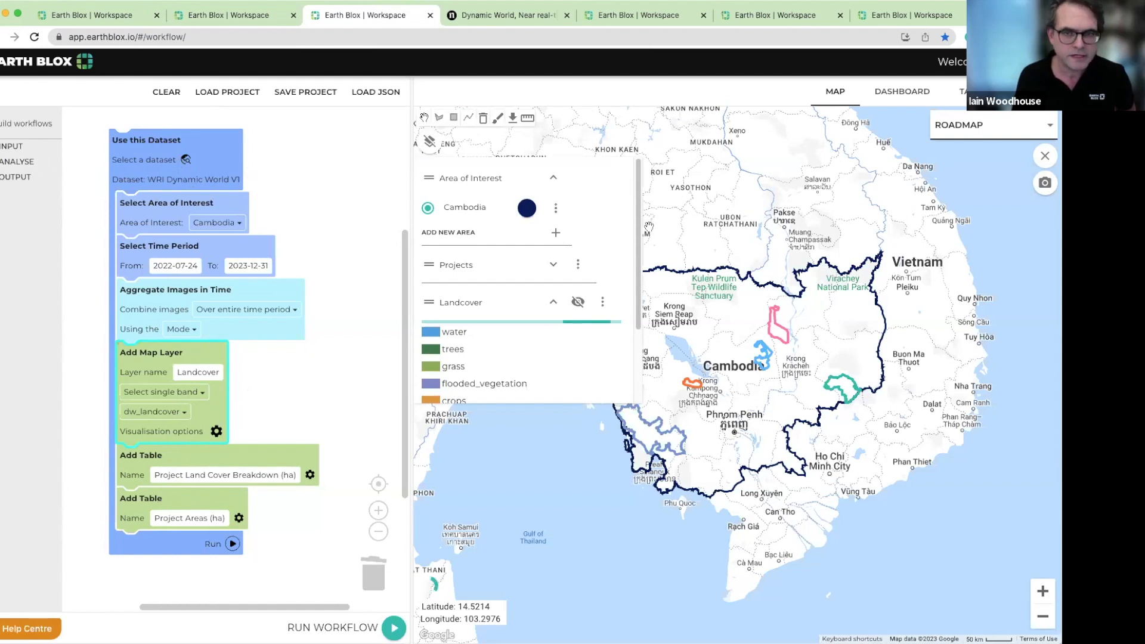
Examine the Project Areas (ha) and Project Land Cover Breakdown (ha) tables in the dashboard, down to the Proposed Project rows
left_click(899, 95)
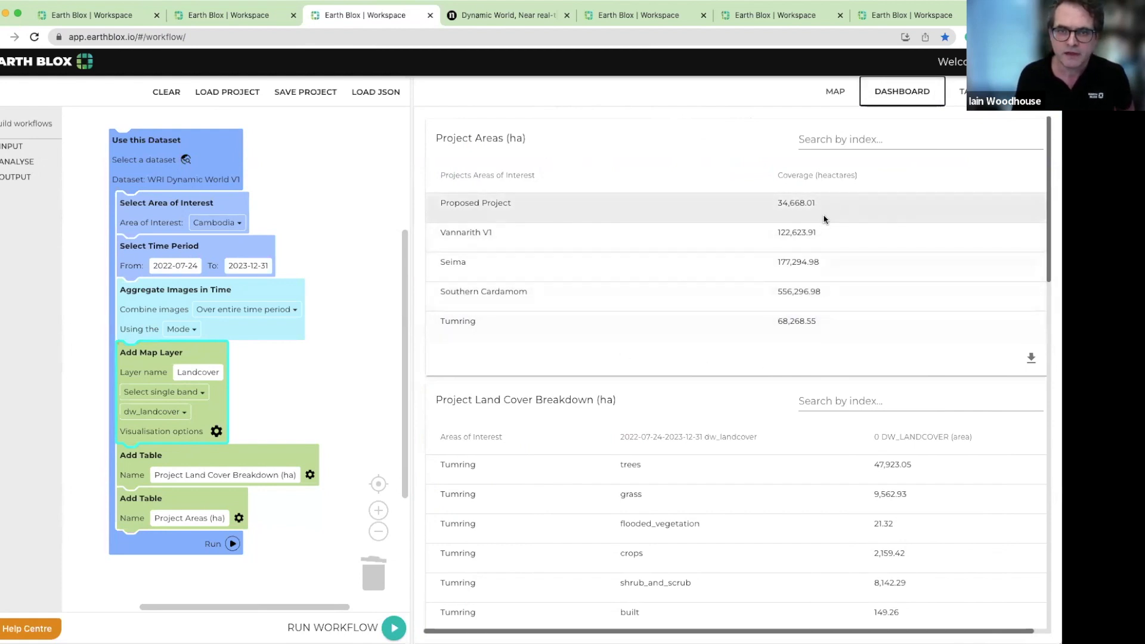
scroll(826, 242, "down", 1)
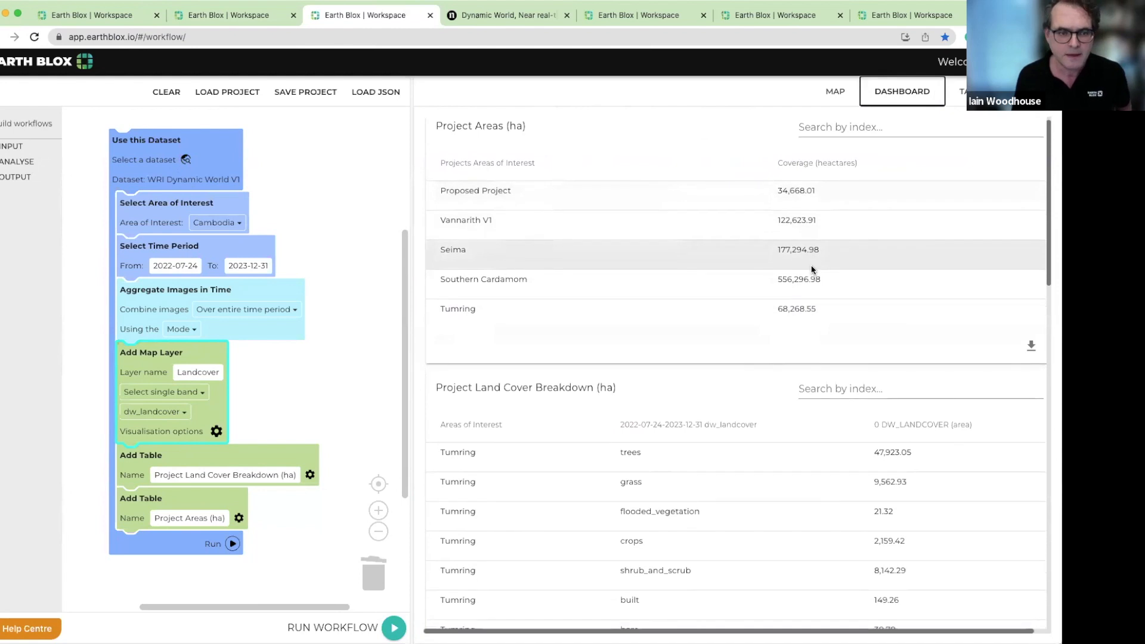
scroll(814, 263, "down", 5)
scroll(811, 269, "up", 3)
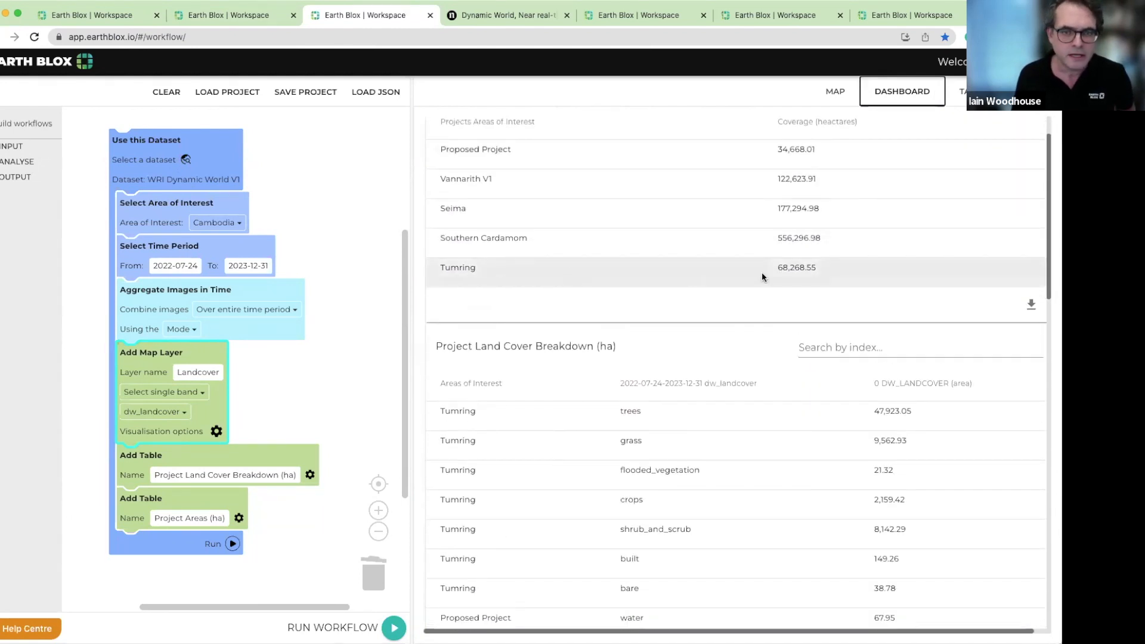
scroll(818, 271, "down", 1)
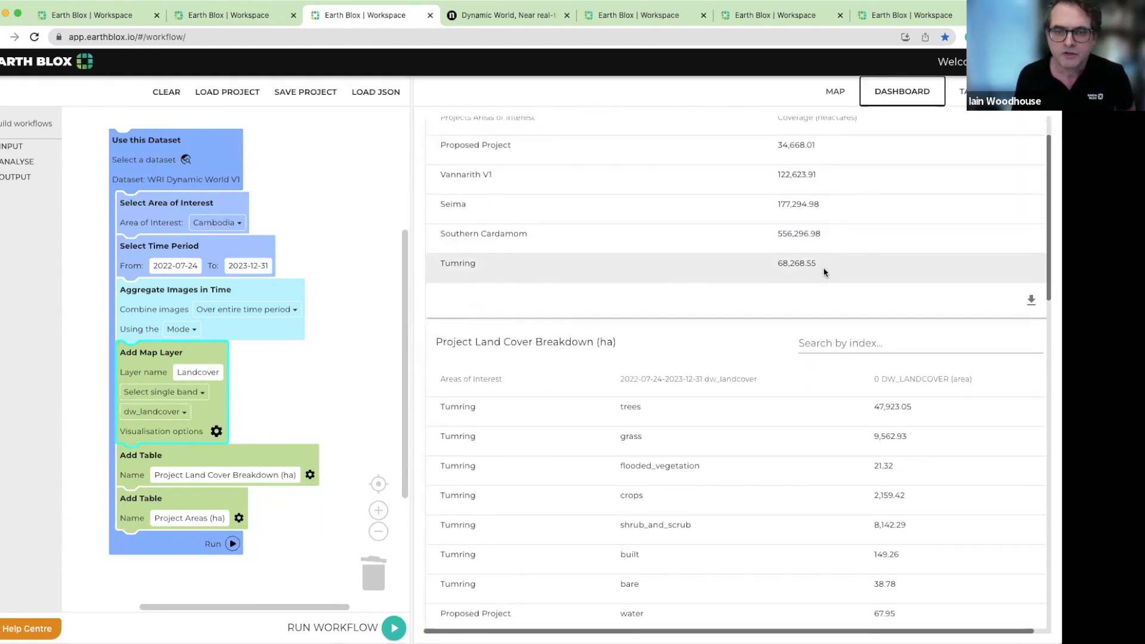
scroll(823, 272, "down", 3)
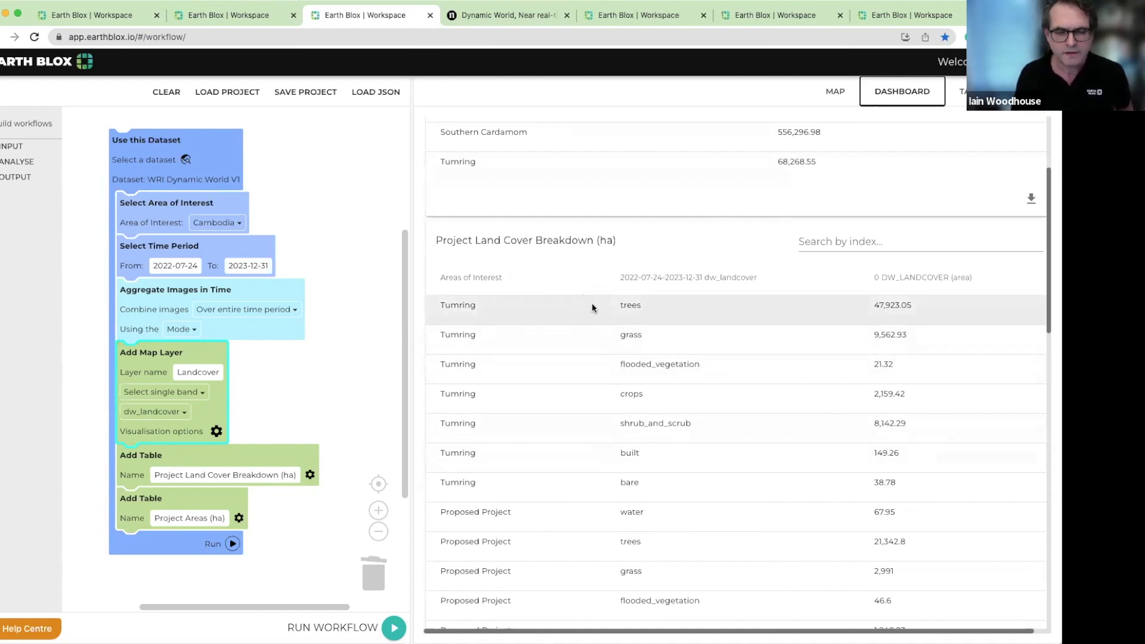
scroll(595, 306, "down", 4)
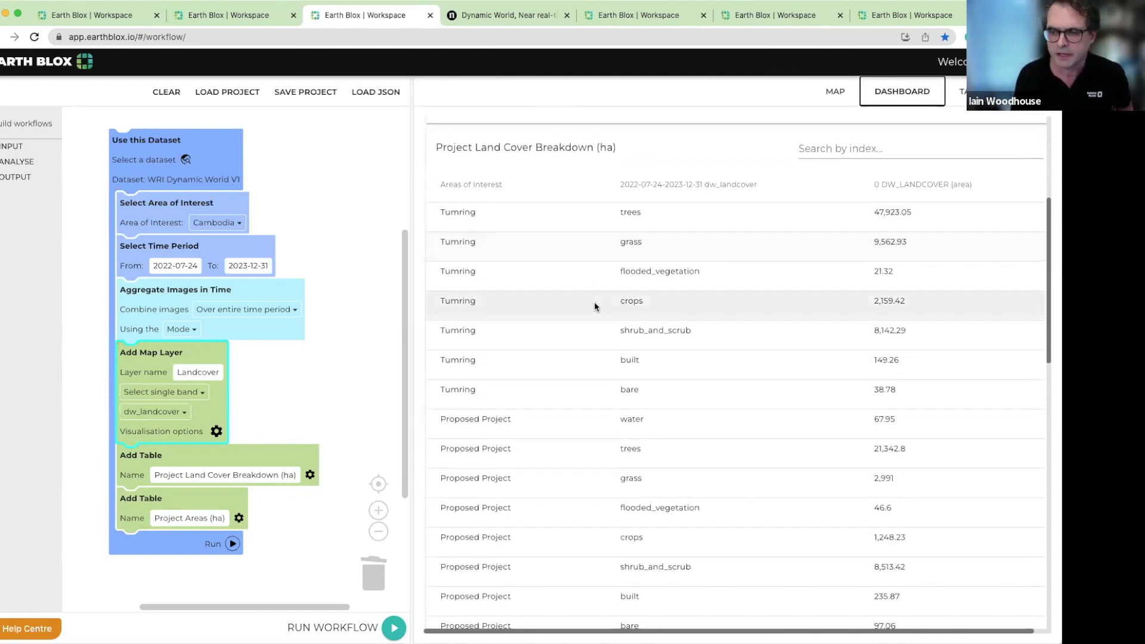
scroll(594, 306, "down", 1)
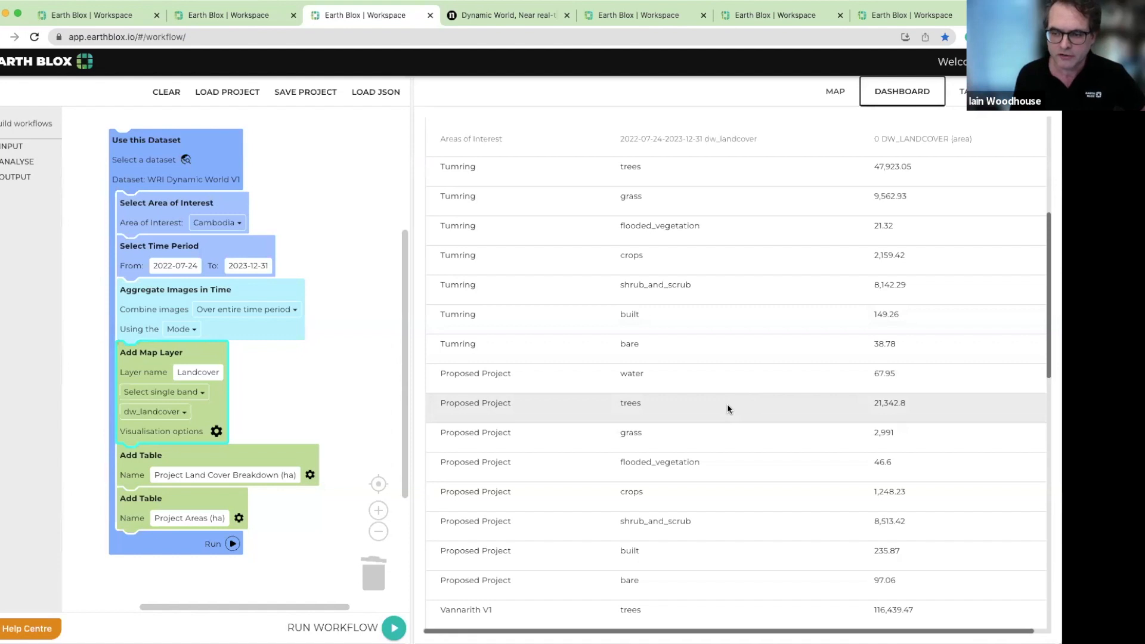
scroll(873, 417, "down", 1)
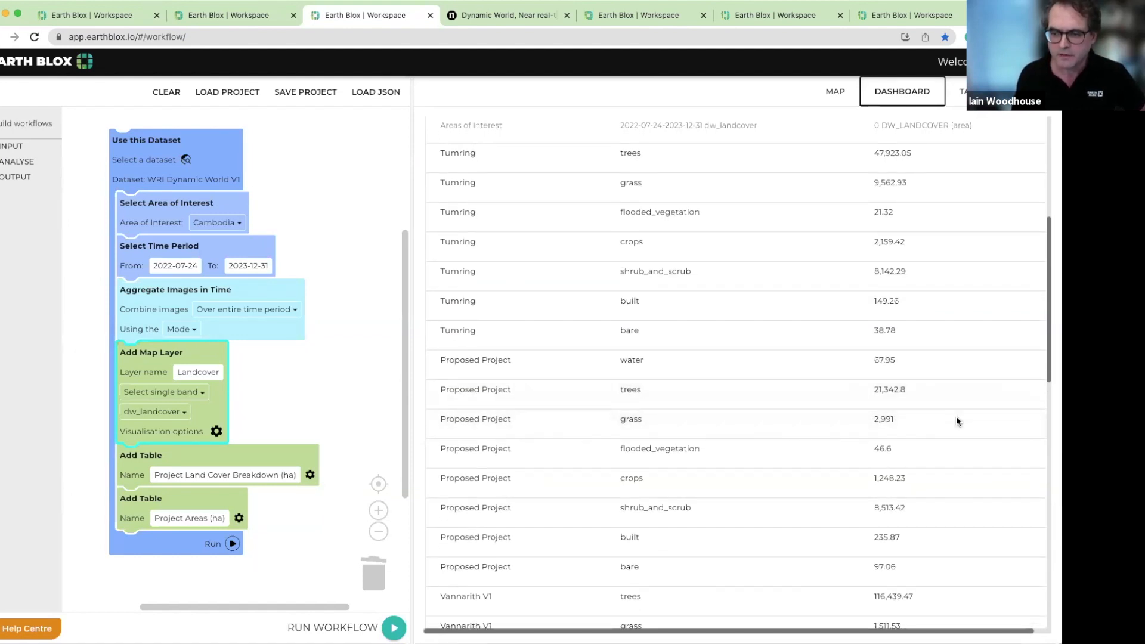
Switch to the forest biomass workspace, show its map and run the Global PALSAR-2/PALSAR Yearly Mosaic workflow for Cambodia
left_click(237, 23)
left_click(839, 95)
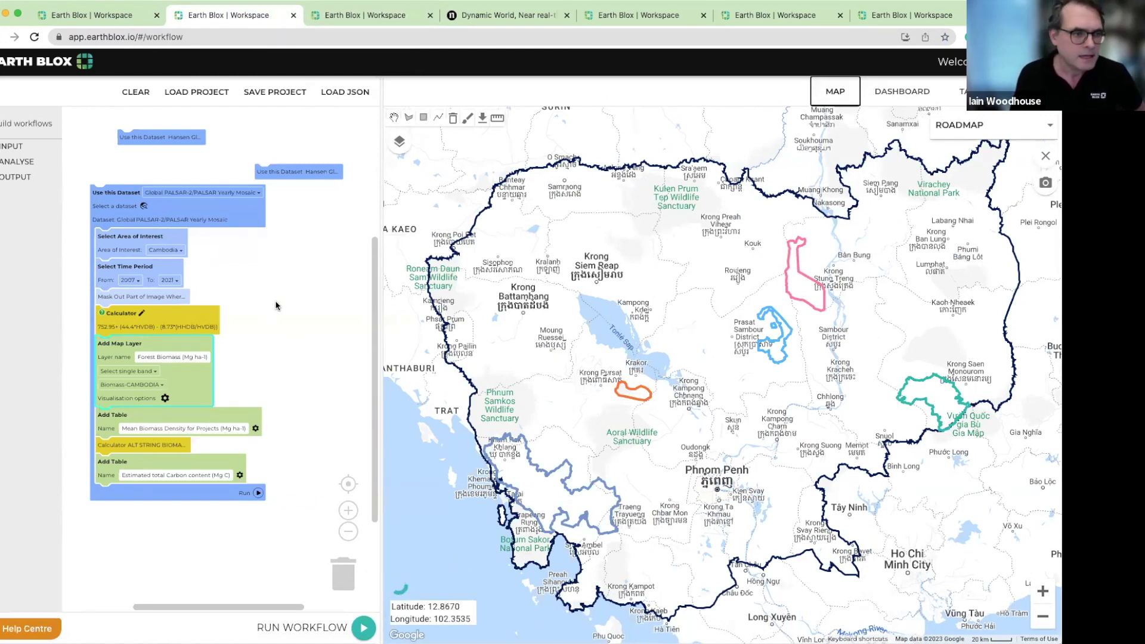
left_click(363, 628)
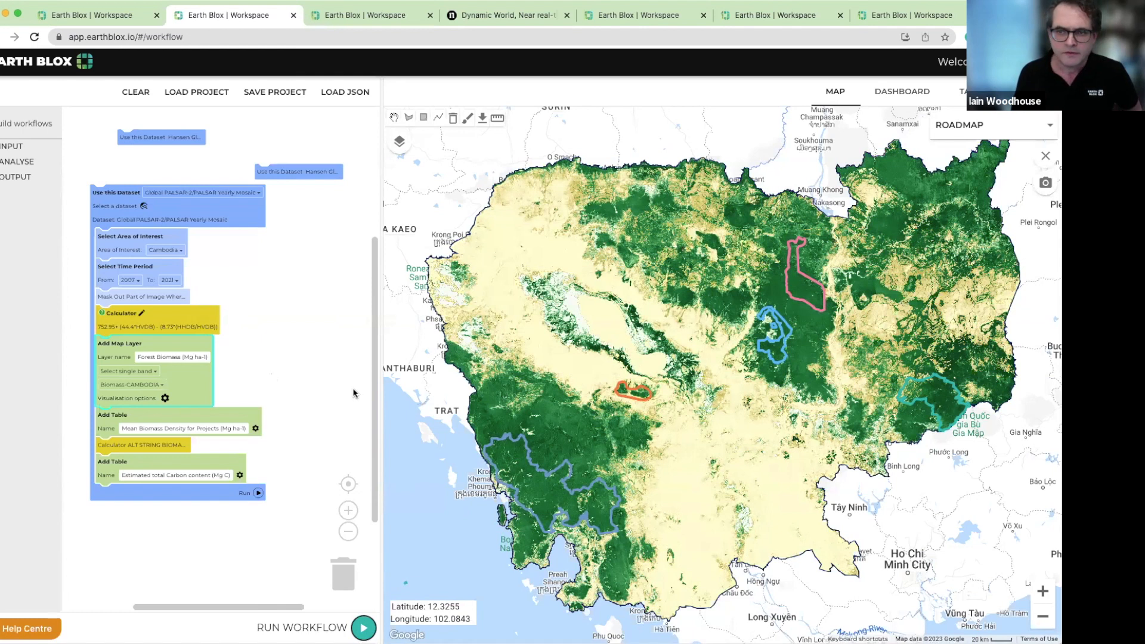
left_click(2, 163)
left_click(2, 162)
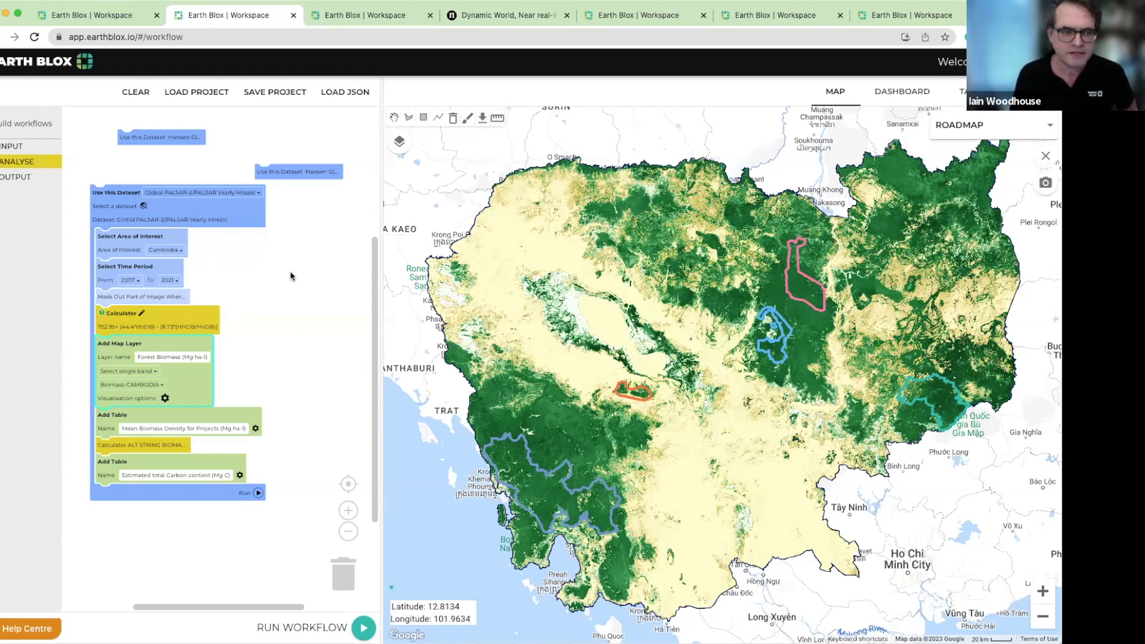
scroll(239, 289, "up", 1)
scroll(238, 290, "up", 4)
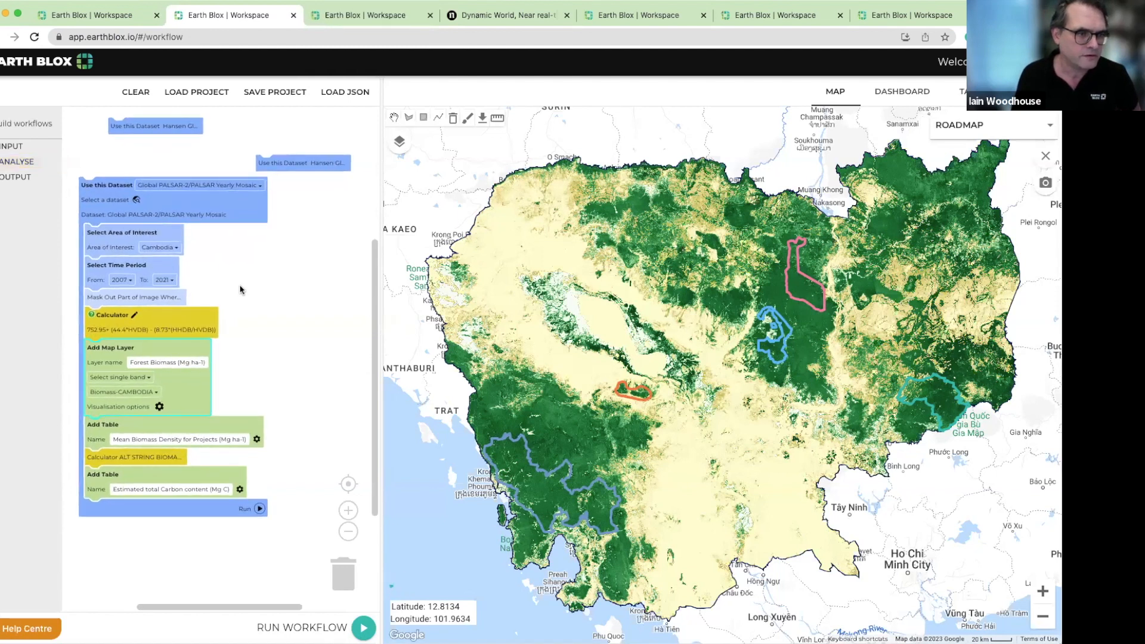
left_click_drag(241, 290, 249, 291)
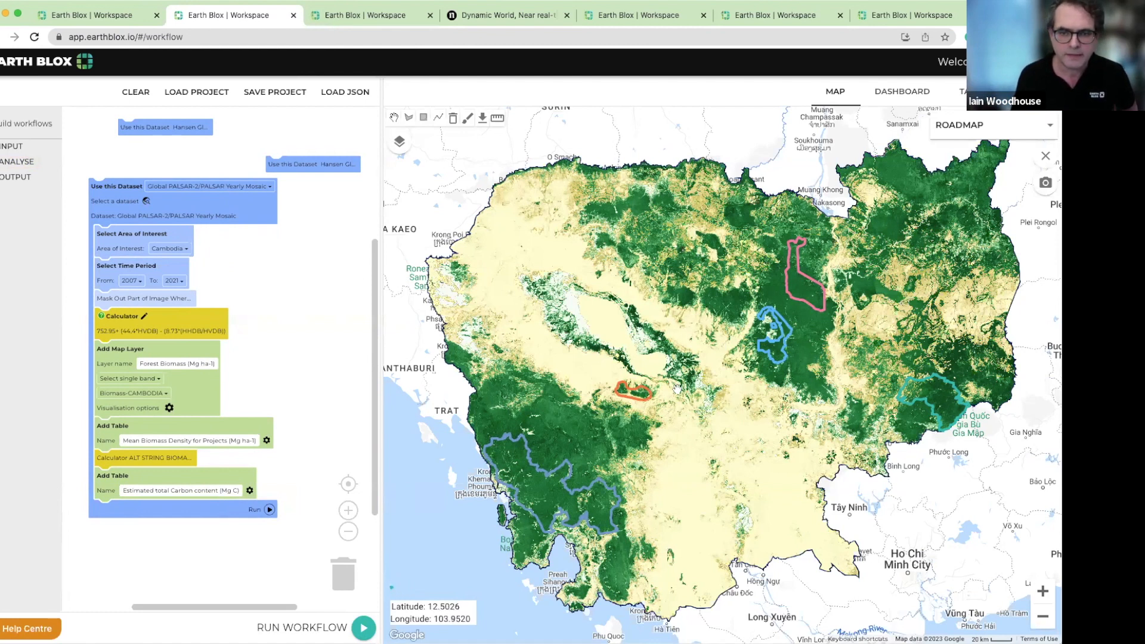
Reduce the opacity of the Tree cover 2000 and Year of forest loss layers to zero so only Forest Biomass shows
left_click(399, 143)
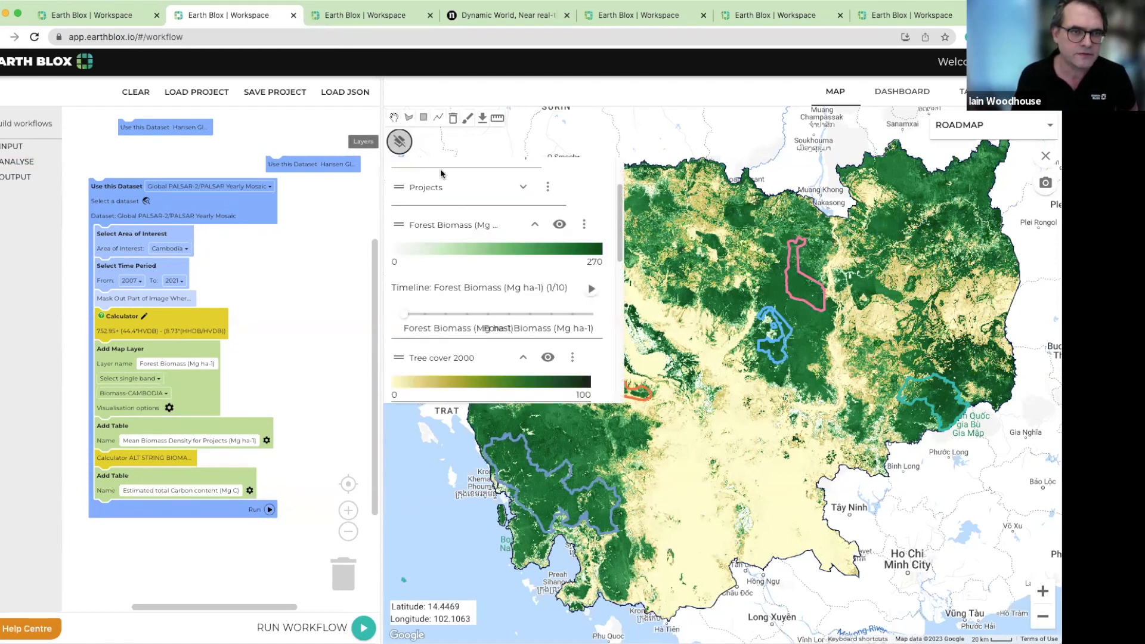
left_click(547, 358)
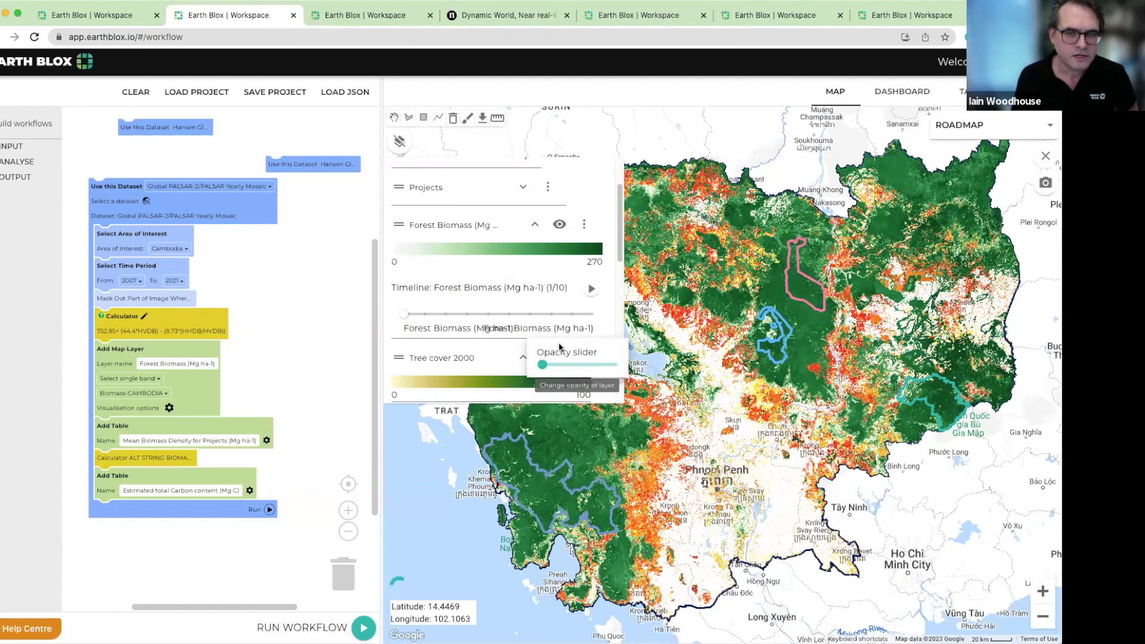
scroll(577, 345, "down", 2)
scroll(574, 280, "down", 1)
left_click(549, 246)
left_click_drag(614, 253, 523, 254)
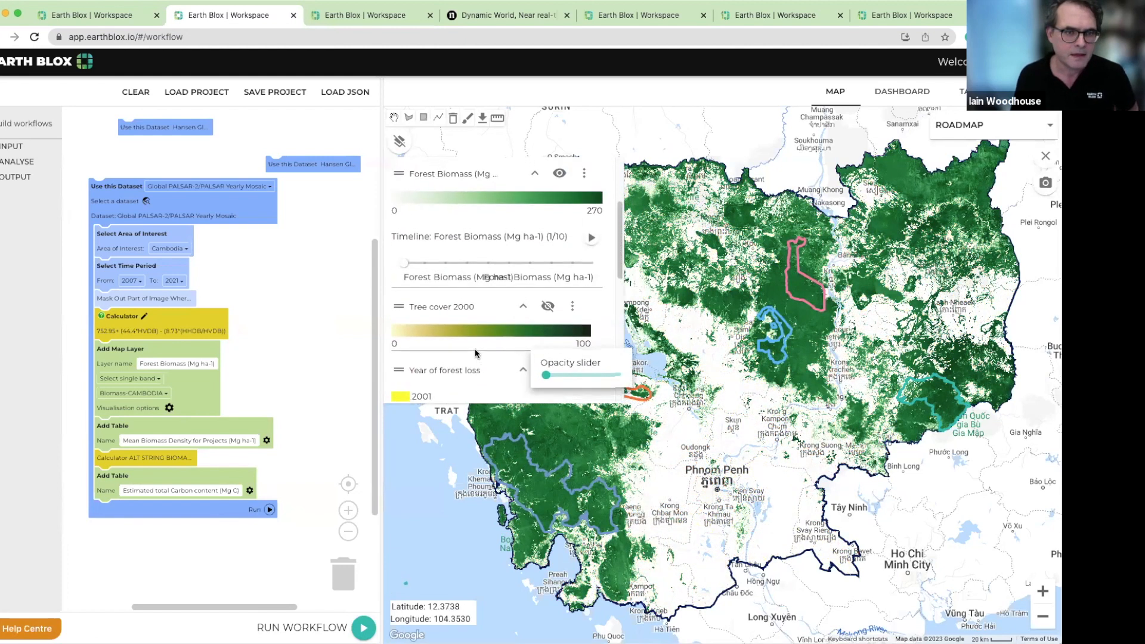
scroll(525, 340, "up", 3)
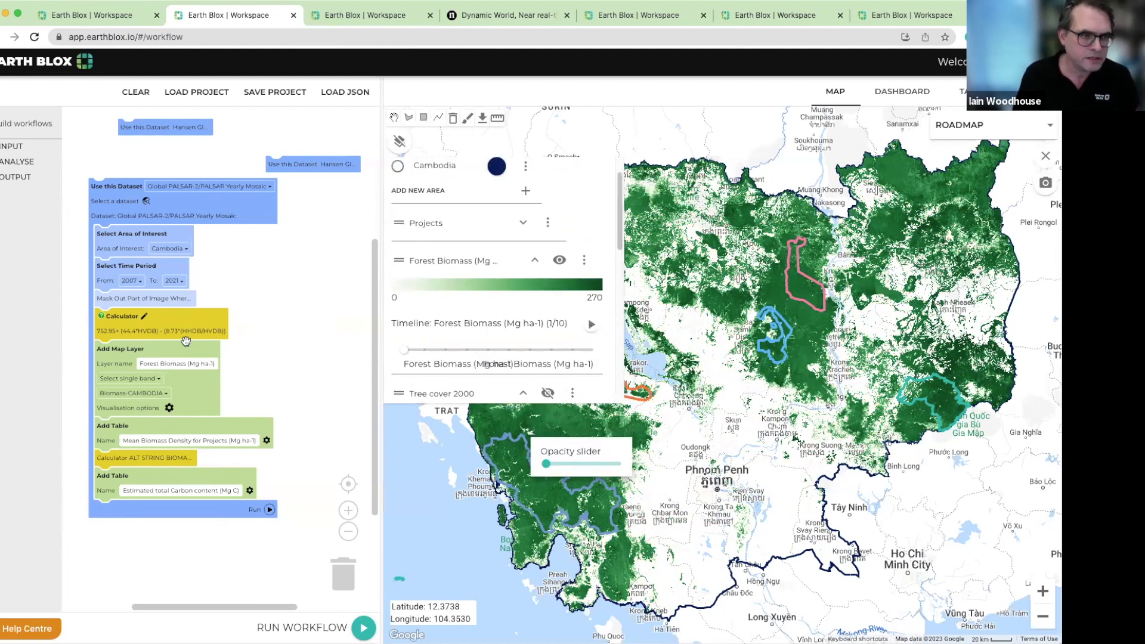
mouse_move(178, 329)
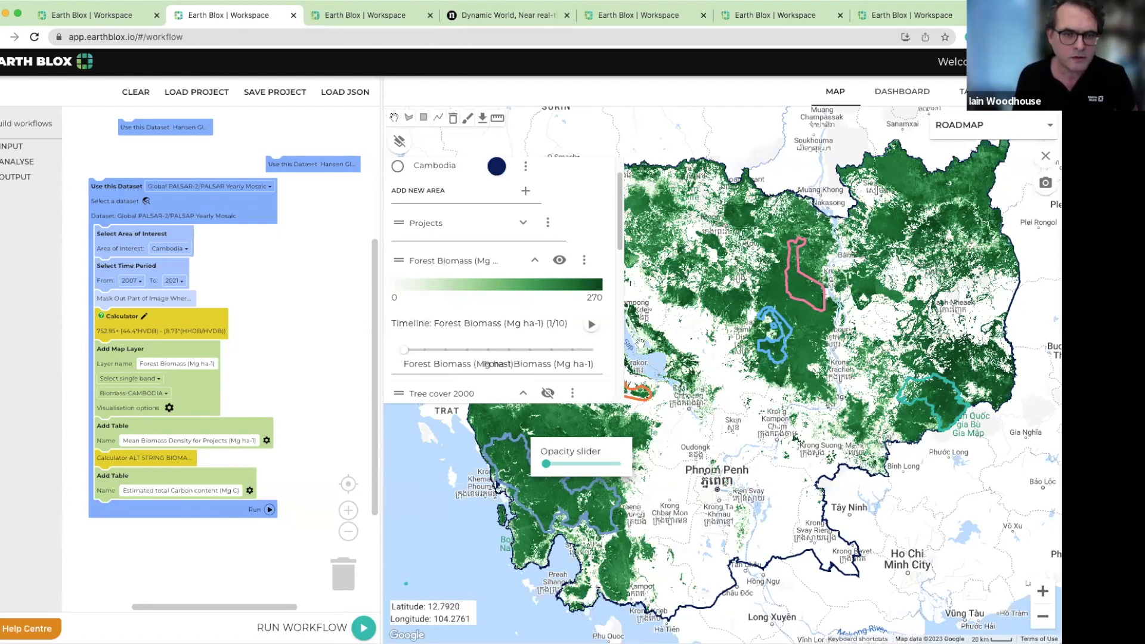
Examine the dashboard's Mean Biomass Density for Projects, Area of forest loss and Size of each project area results
left_click(901, 101)
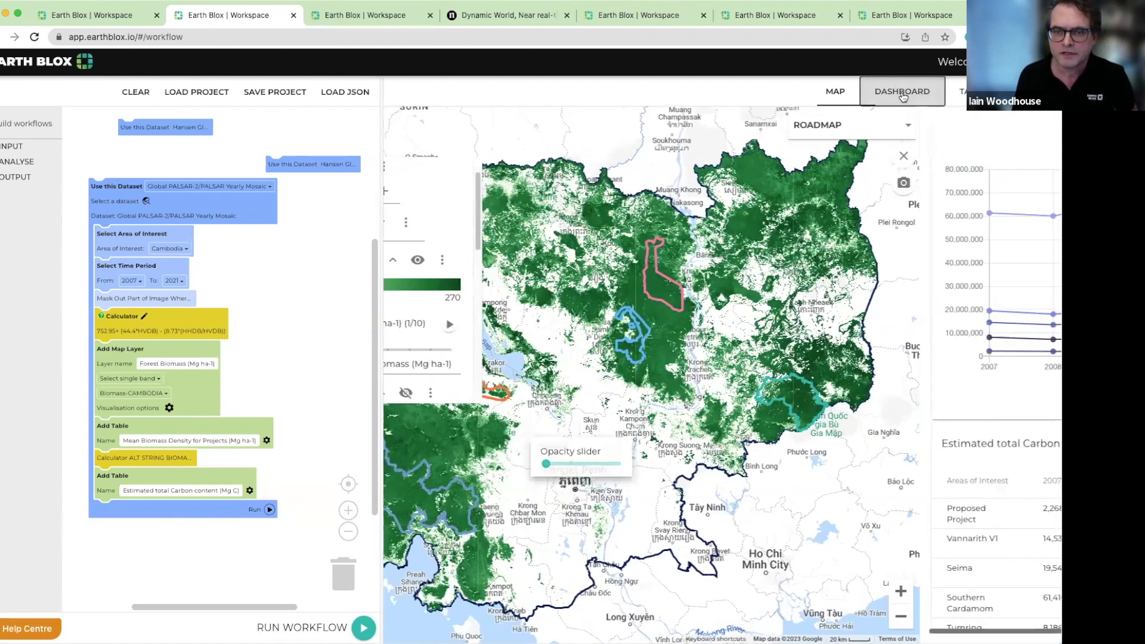
scroll(892, 358, "down", 5)
scroll(893, 358, "down", 4)
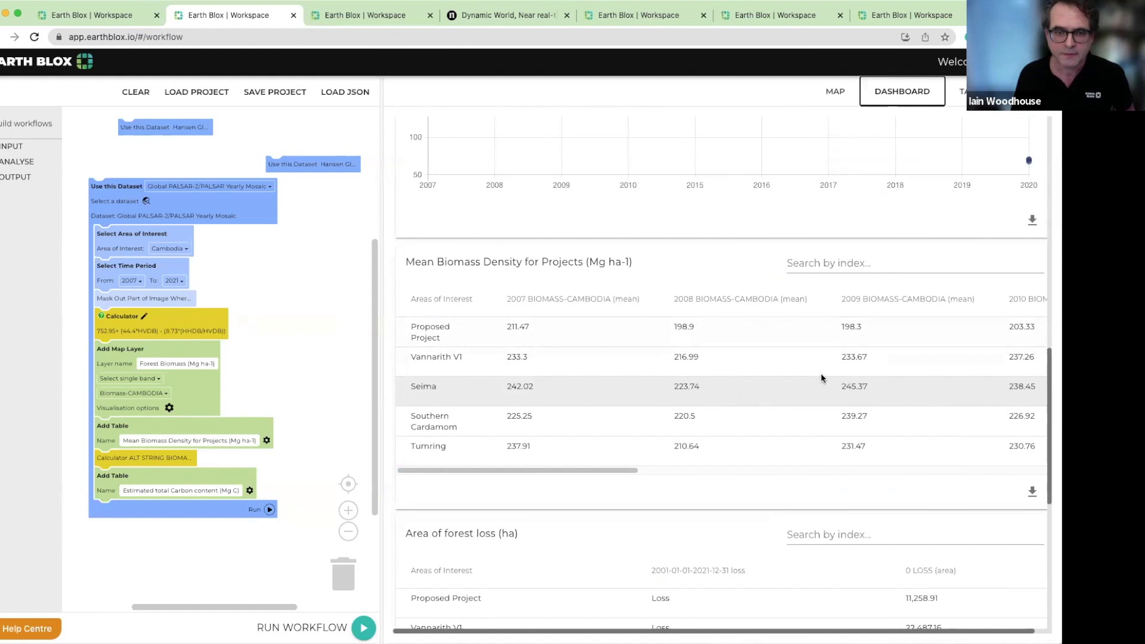
scroll(820, 362, "down", 2)
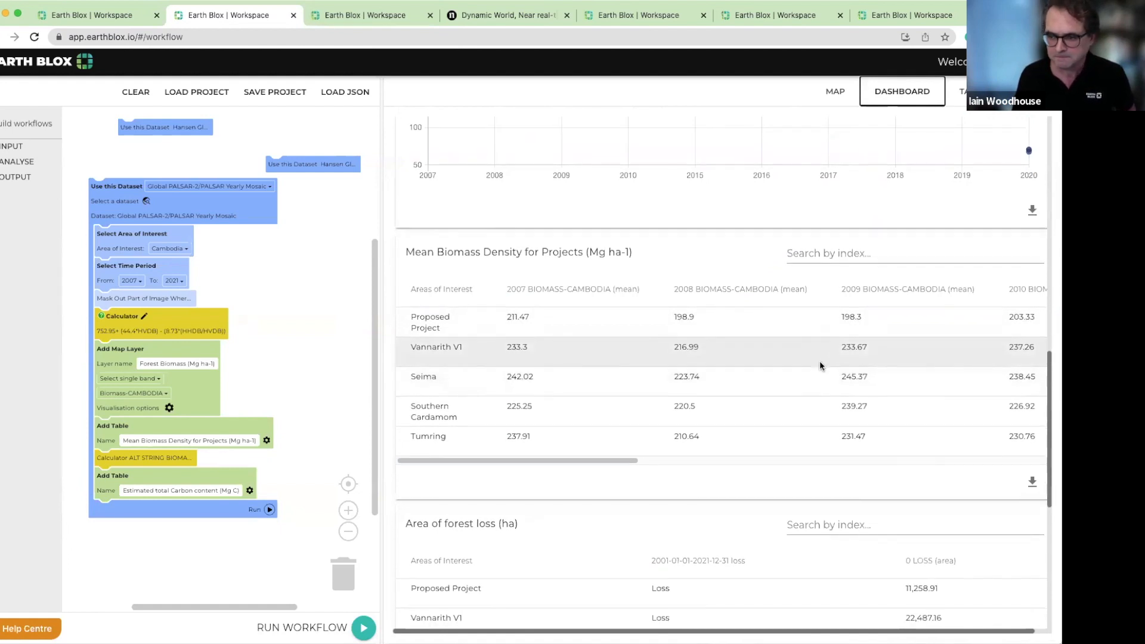
left_click(835, 91)
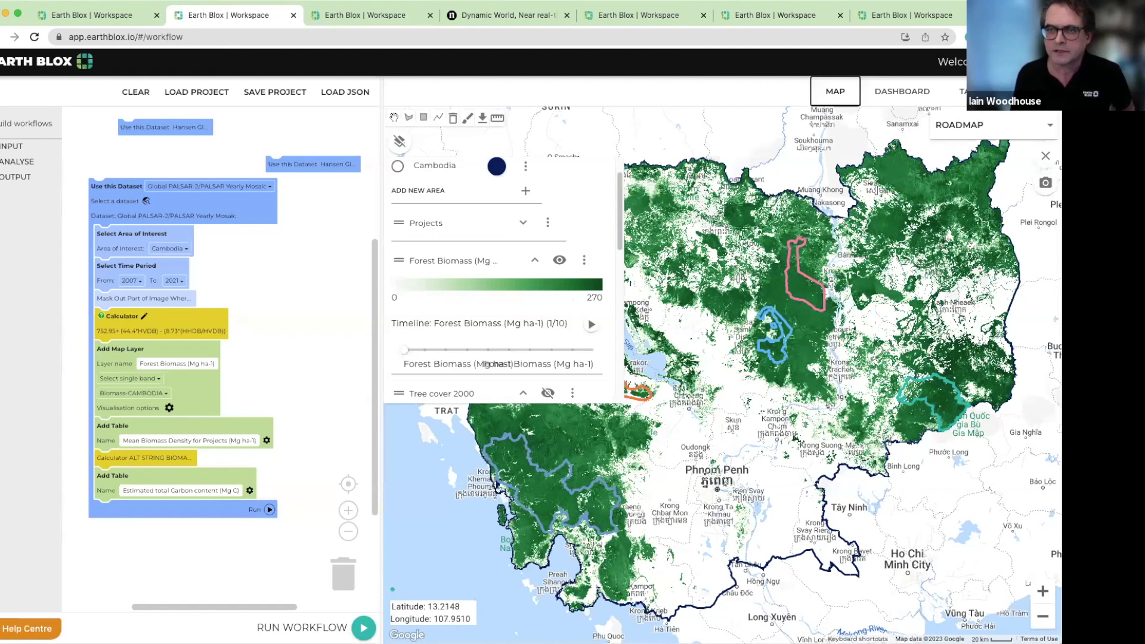
left_click(904, 92)
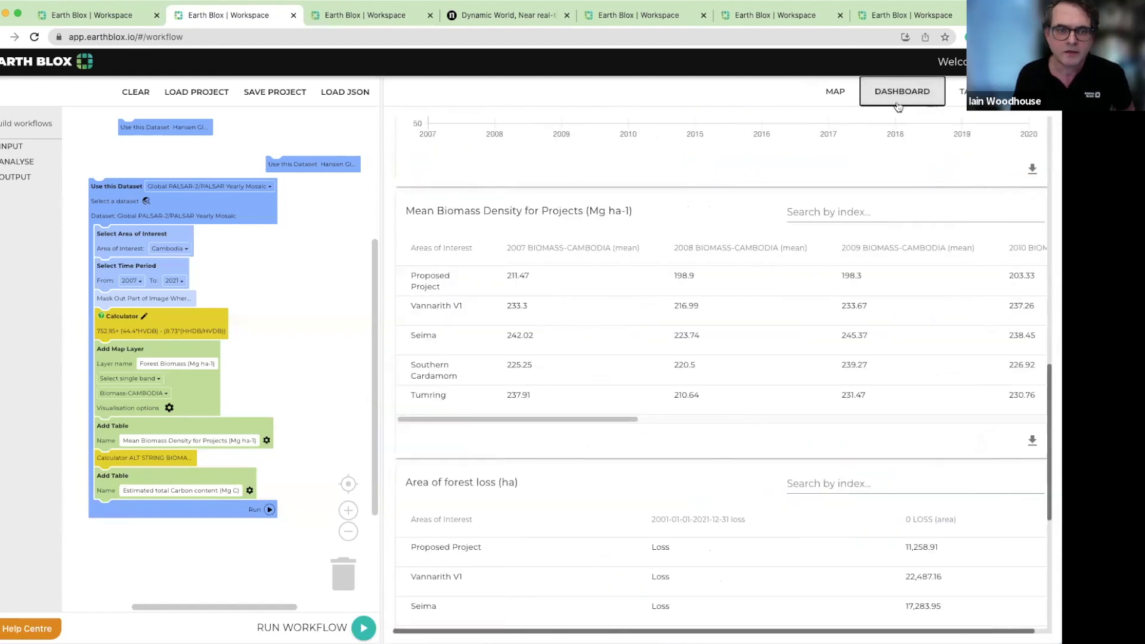
scroll(695, 274, "down", 6)
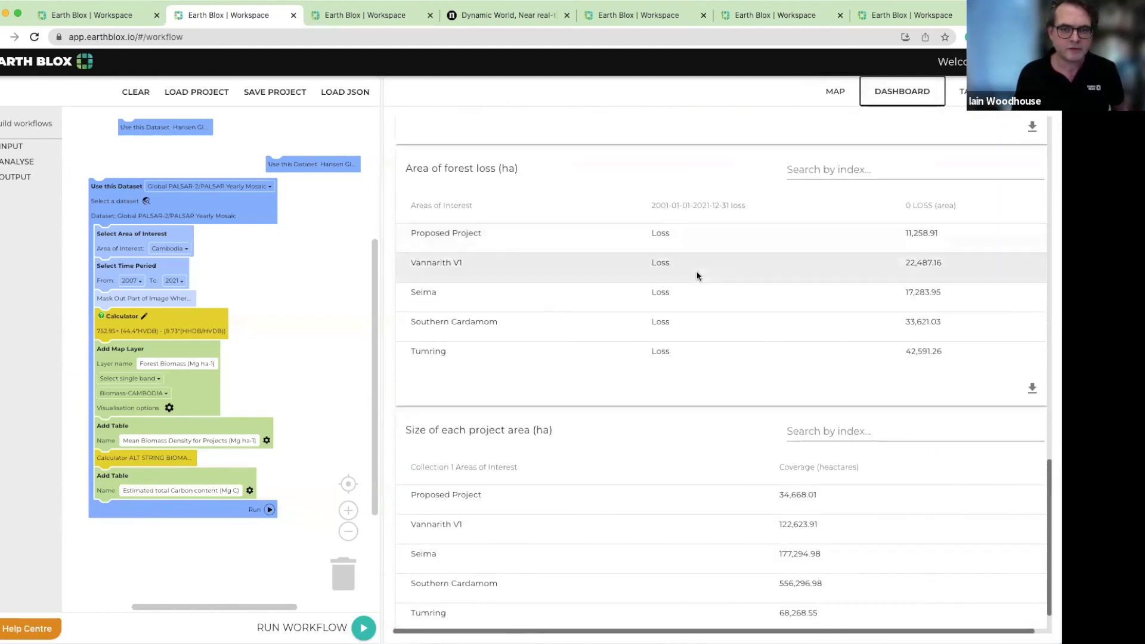
scroll(698, 276, "up", 5)
scroll(699, 277, "down", 1)
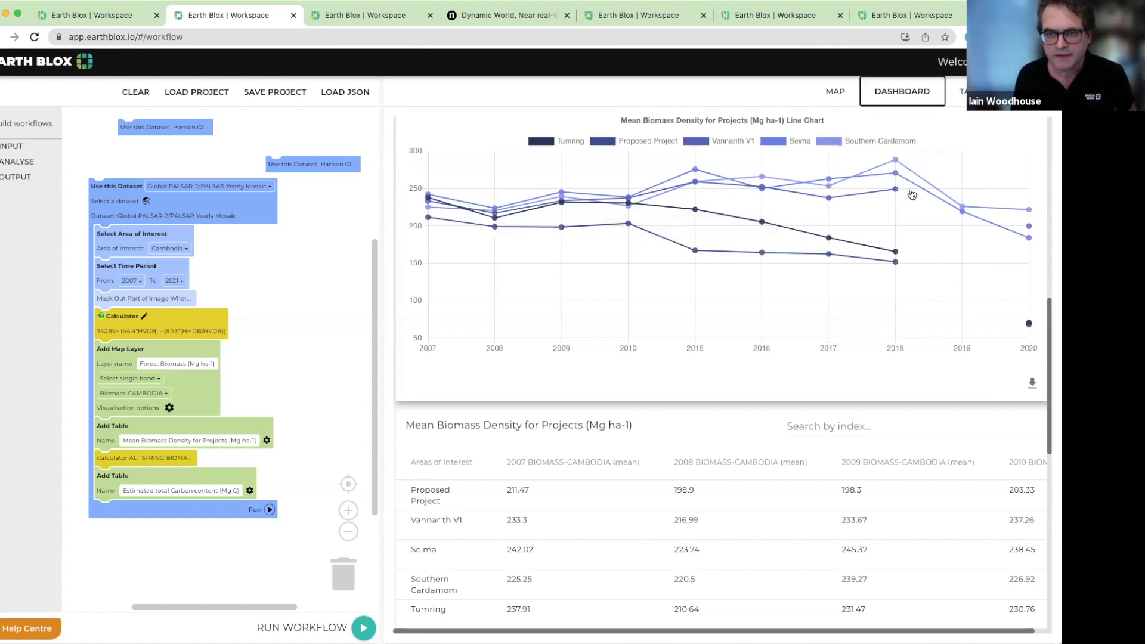
Hide Southern Cardamom, Seima and Vannarith V1 in the Mean Biomass Density for Projects line chart
left_click(854, 144)
left_click(798, 143)
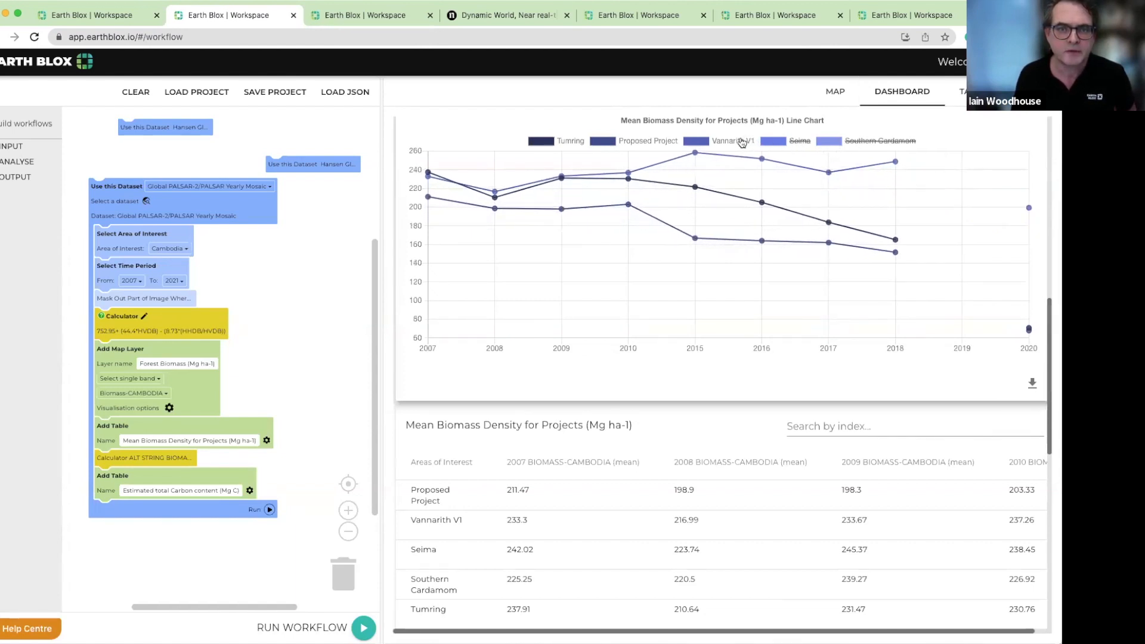
left_click(739, 144)
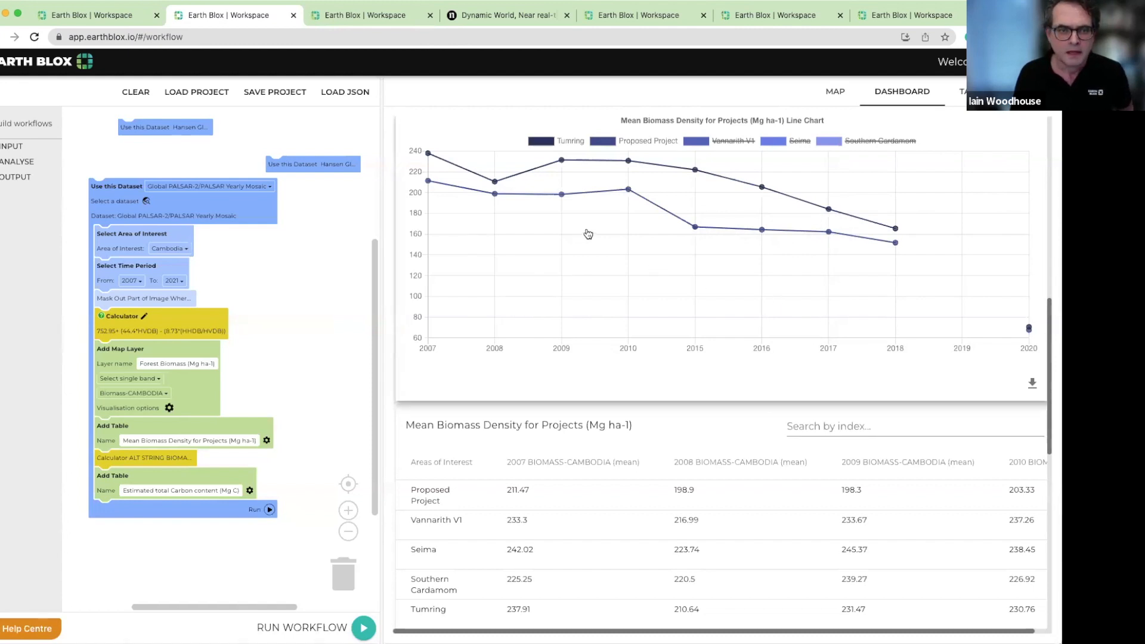
Hide Southern Cardamom, Seima and Vannarith V1 in the Estimated total Carbon content line chart and inspect the Tumring line's 2018 and 2020 points
scroll(777, 273, "up", 1)
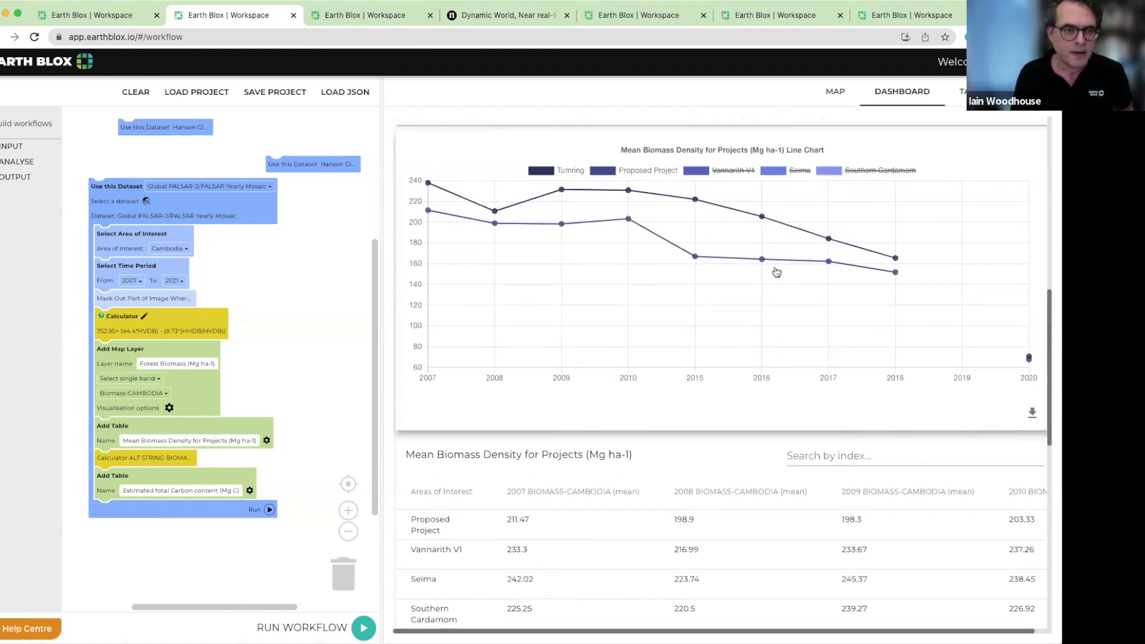
scroll(777, 273, "up", 15)
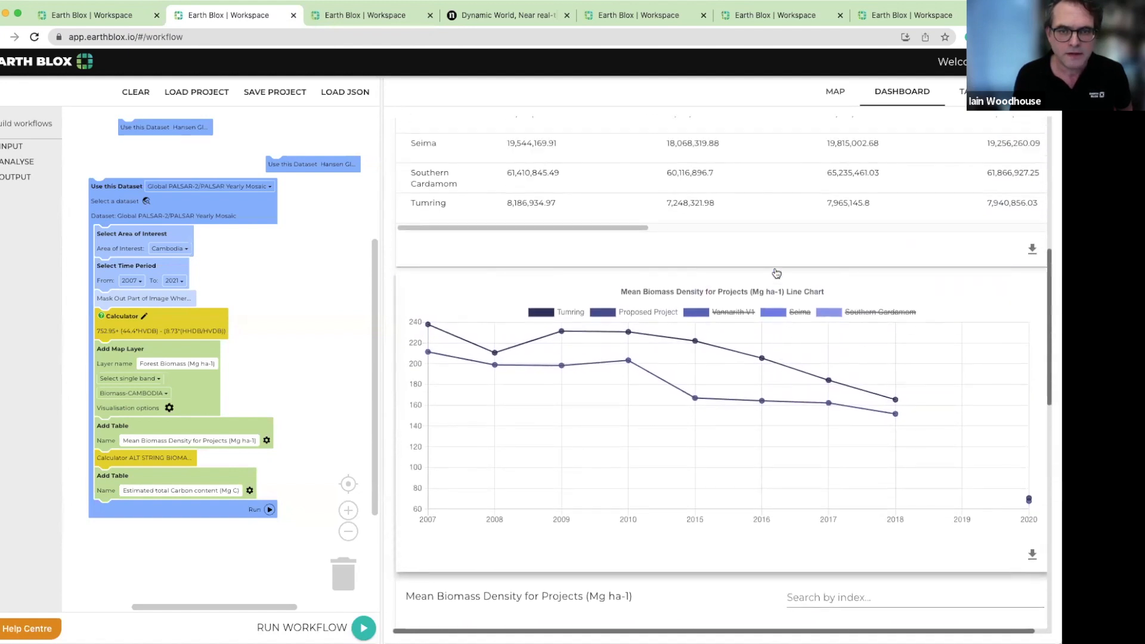
scroll(777, 273, "up", 1)
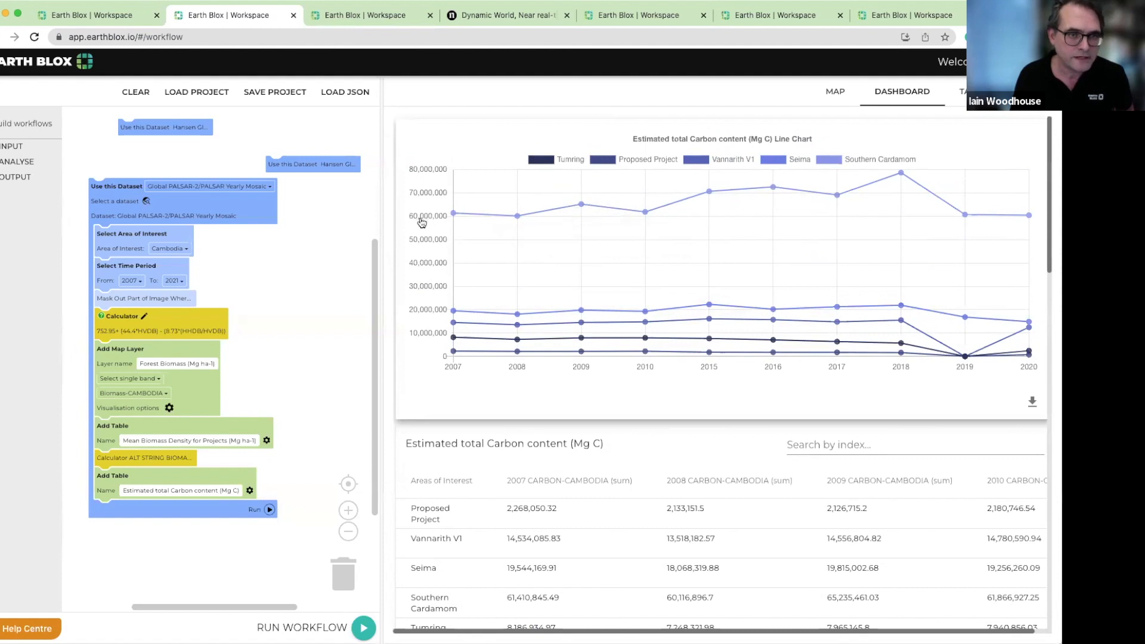
left_click(872, 161)
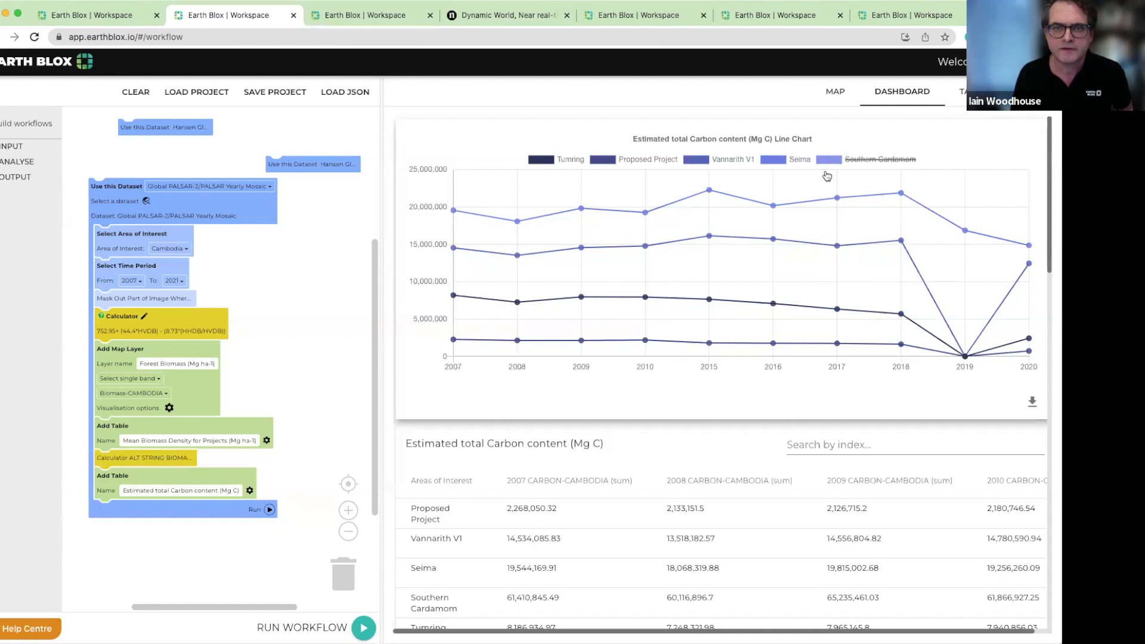
left_click(783, 162)
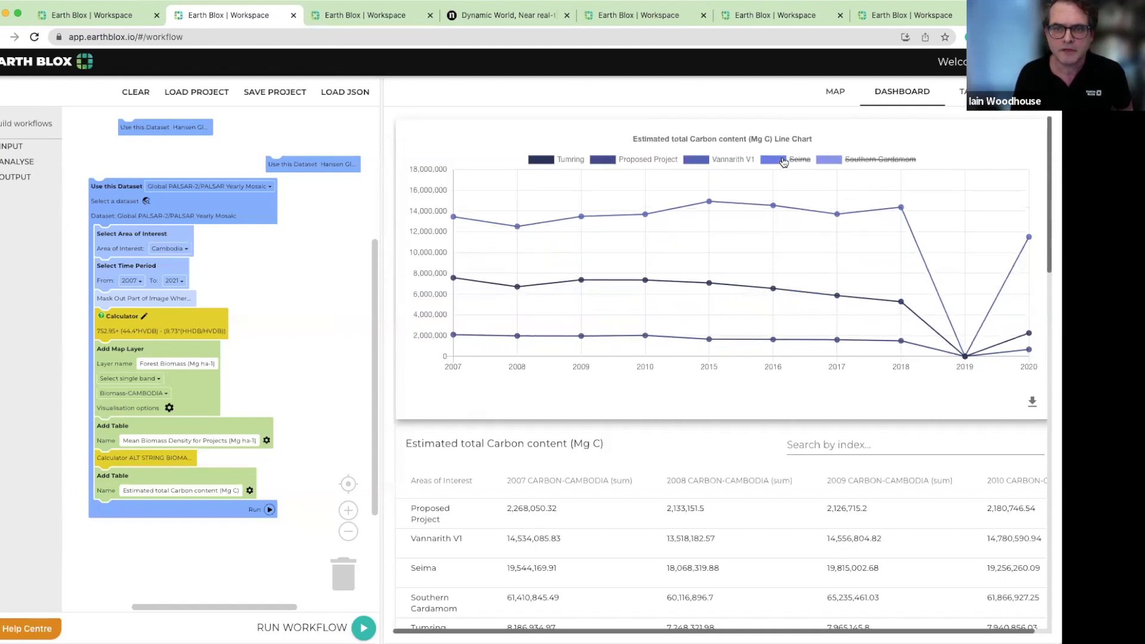
left_click(731, 162)
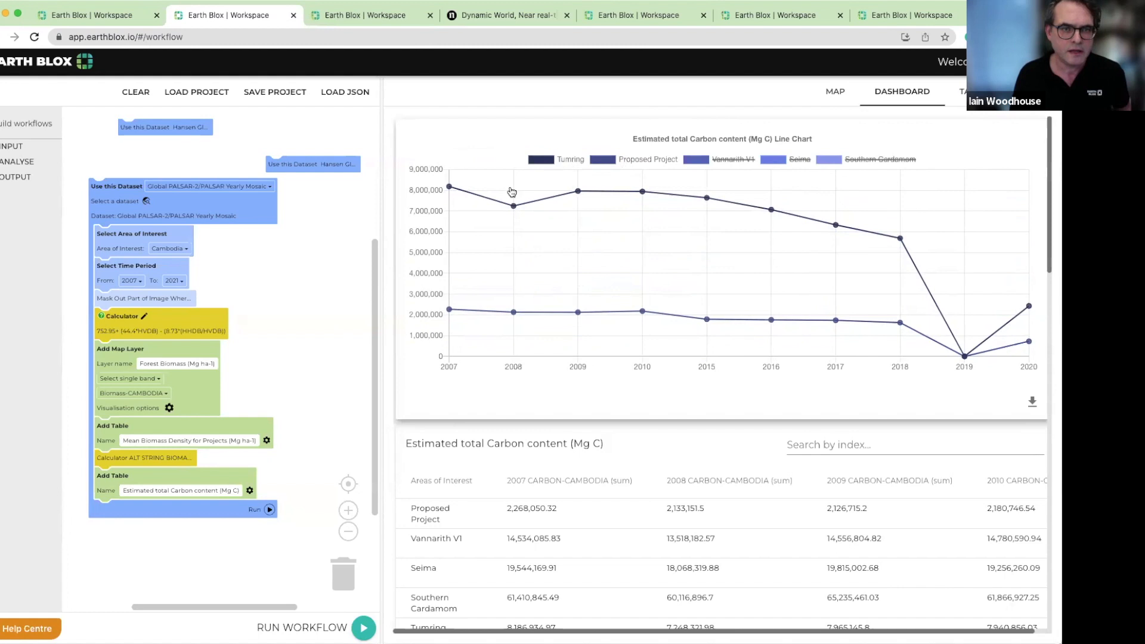
mouse_move(901, 240)
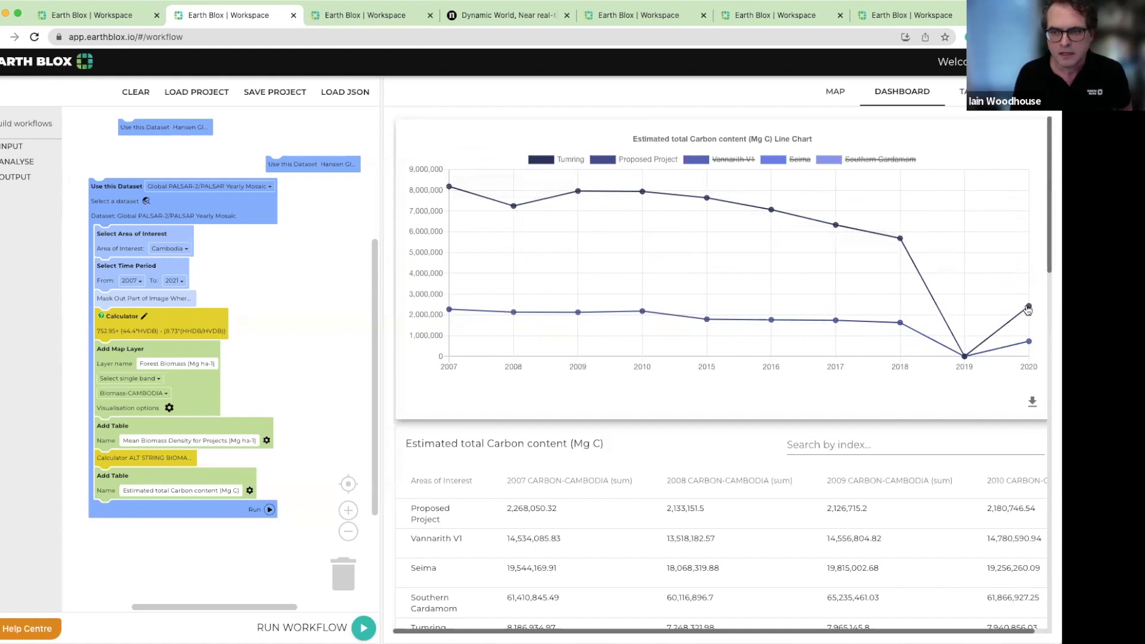
mouse_move(1030, 308)
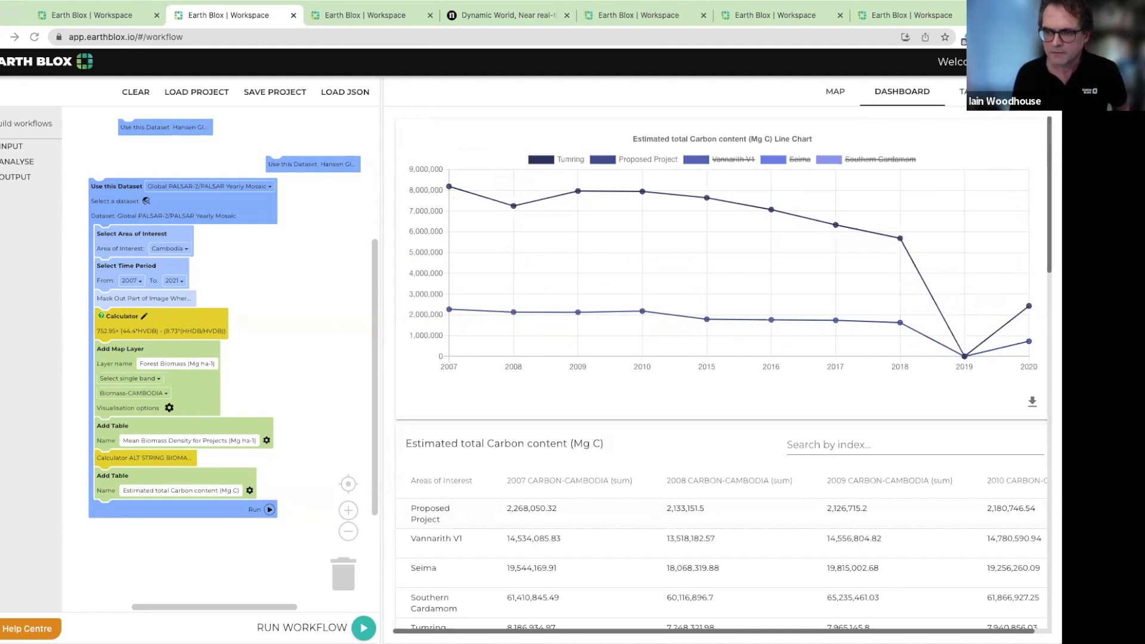
scroll(725, 458, "down", 1)
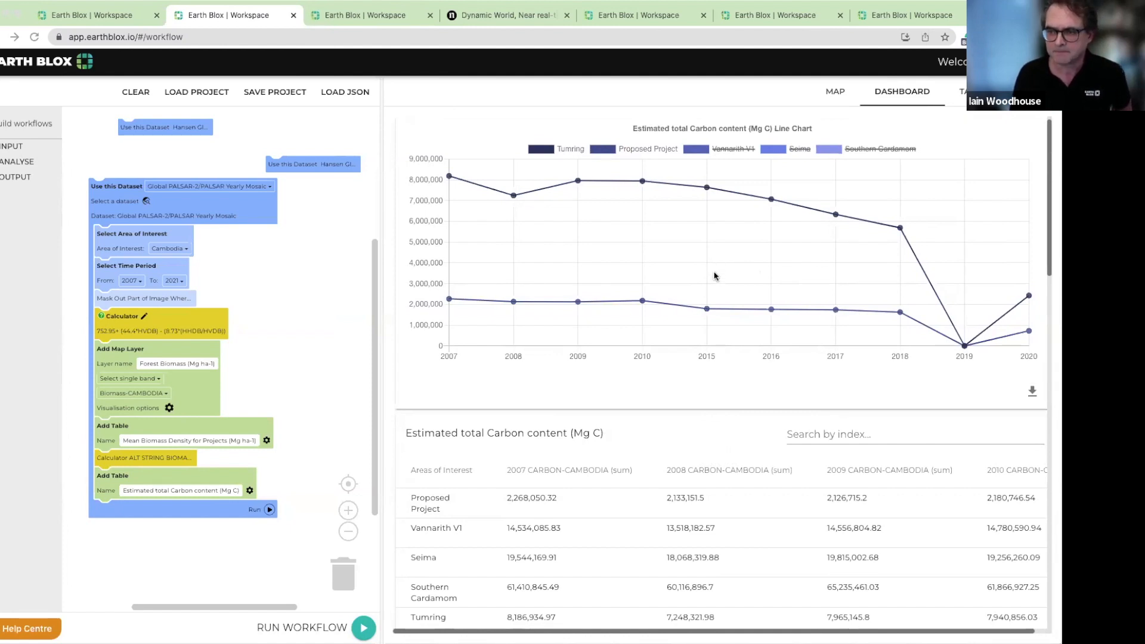
Return to the map and collapse the Global PALSAR-2/PALSAR Yearly Mosaic dataset block in the workflow
left_click(836, 93)
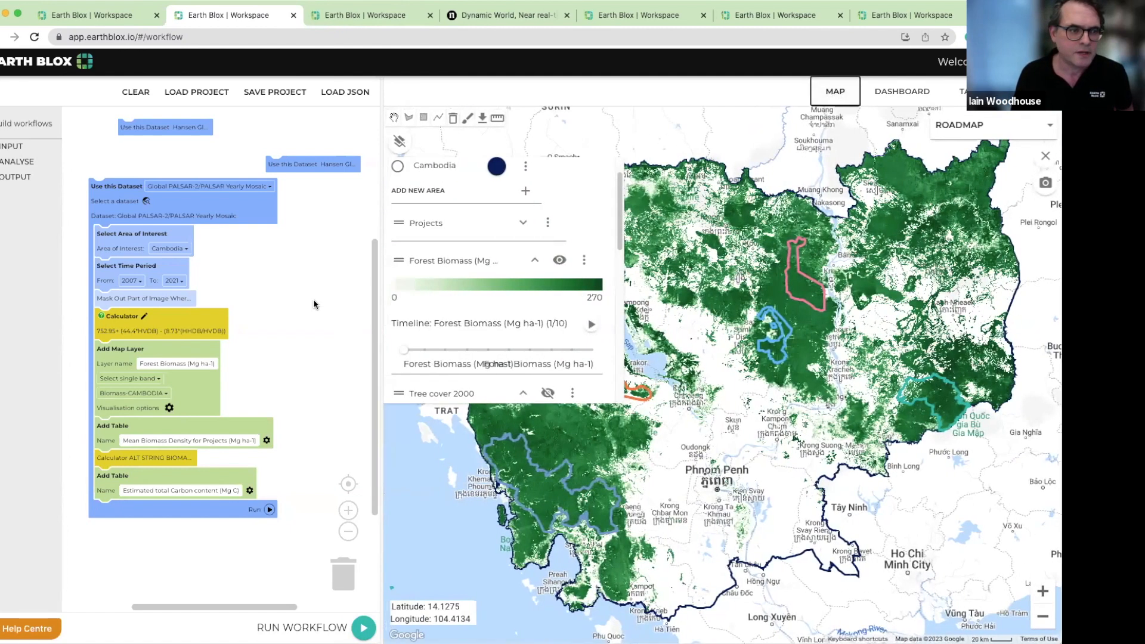
left_click(292, 287)
left_click_drag(251, 214, 251, 221)
right_click(320, 165)
right_click(260, 213)
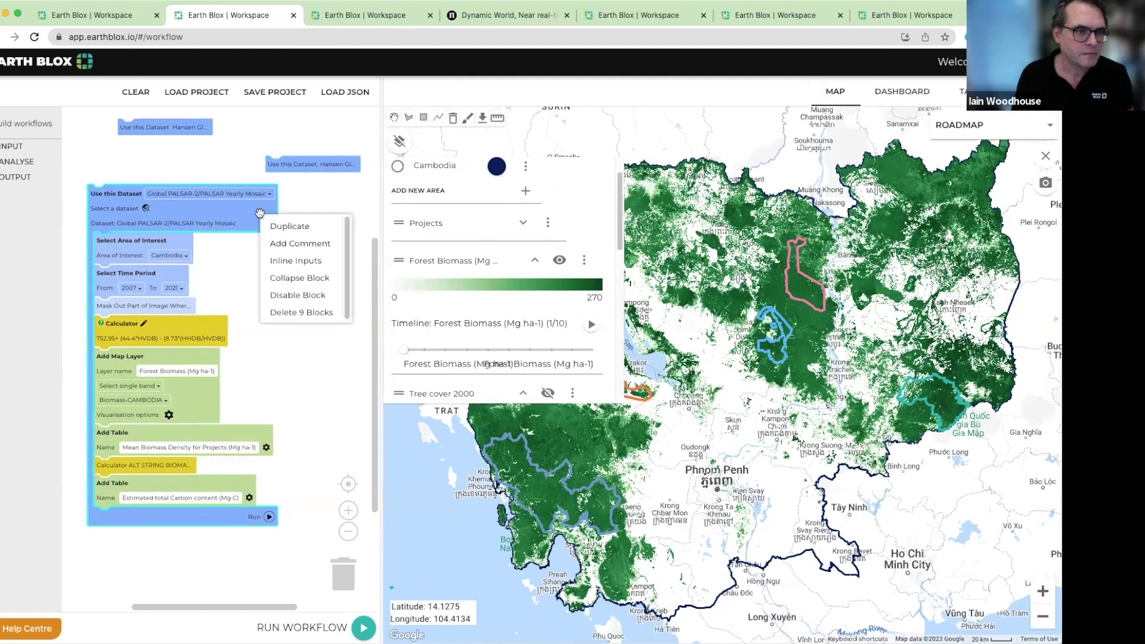
left_click(300, 278)
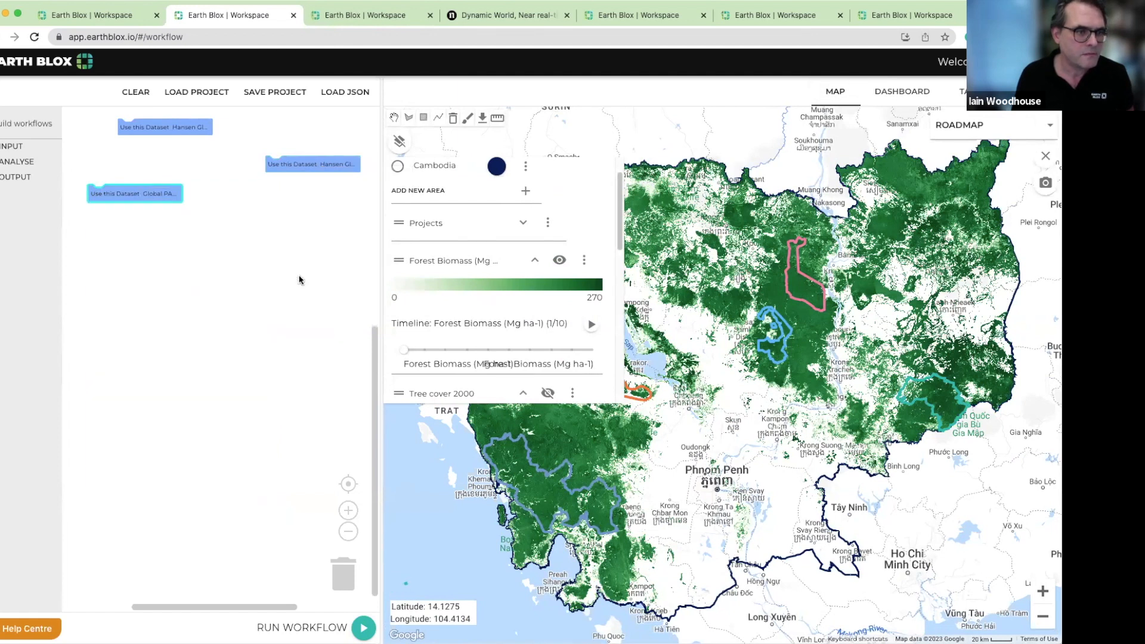
Expand the lower collapsed Hansen Global Forest Change block and reposition it so the whole forest loss workflow is in view
right_click(292, 166)
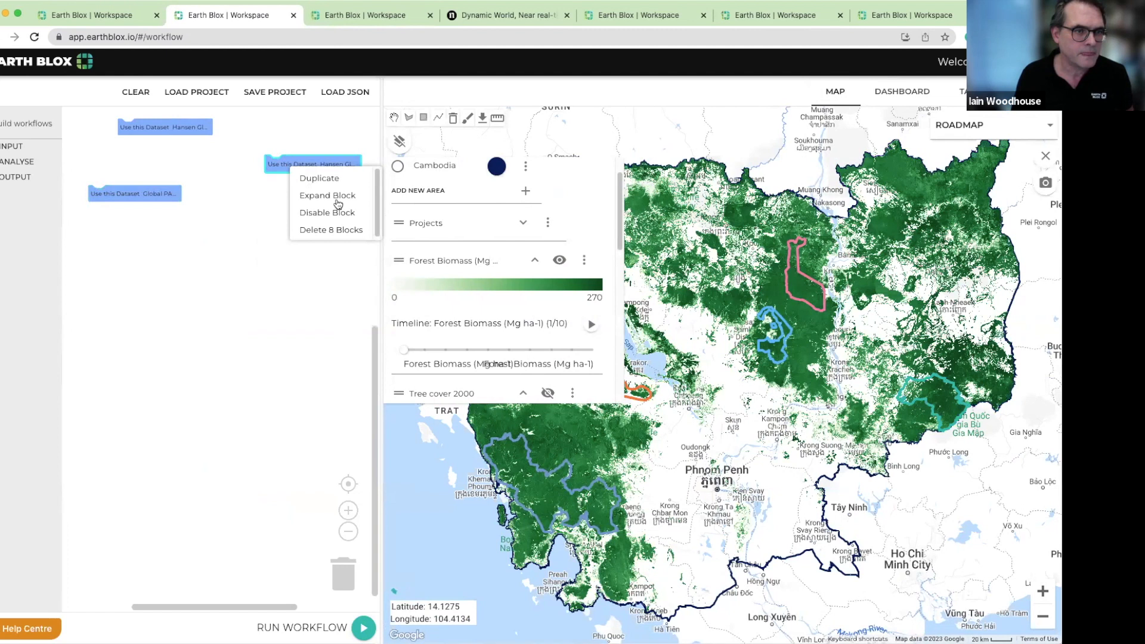
left_click(335, 195)
left_click_drag(335, 195, 203, 217)
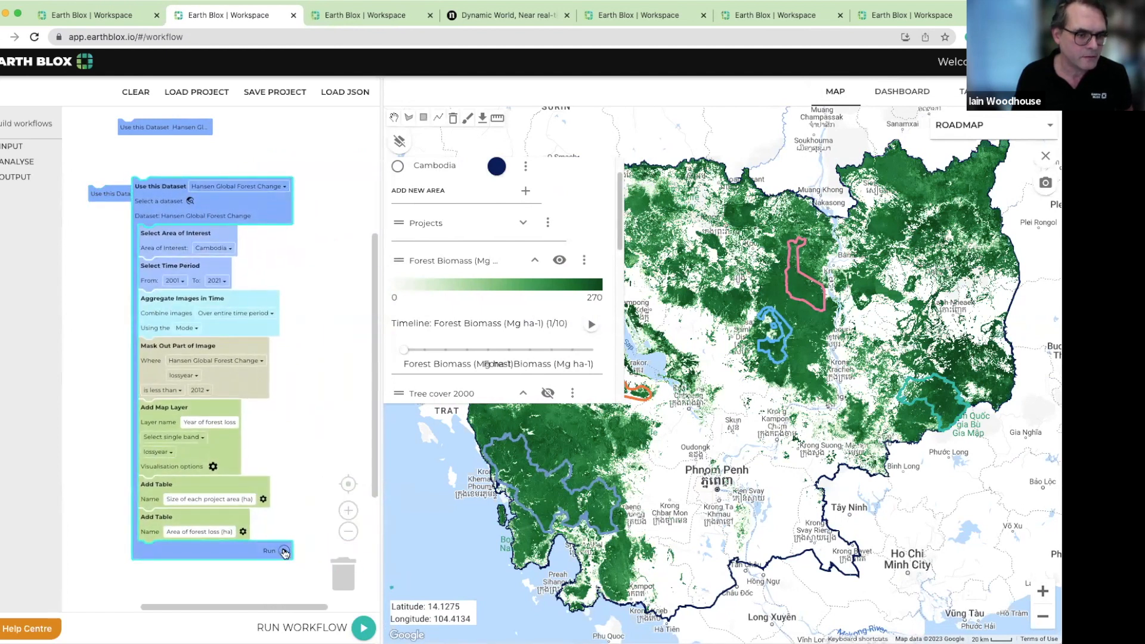
Run the Hansen Global Forest Change workflow and examine the Year of forest loss layer's legend from 2001 onward
left_click(283, 550)
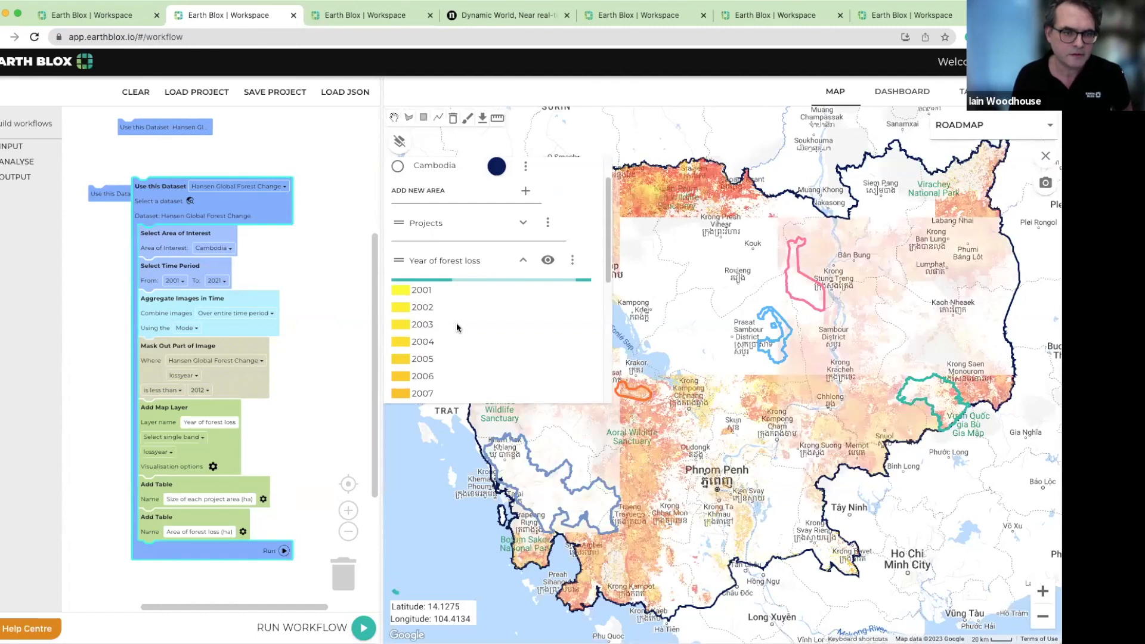
scroll(426, 253, "down", 1)
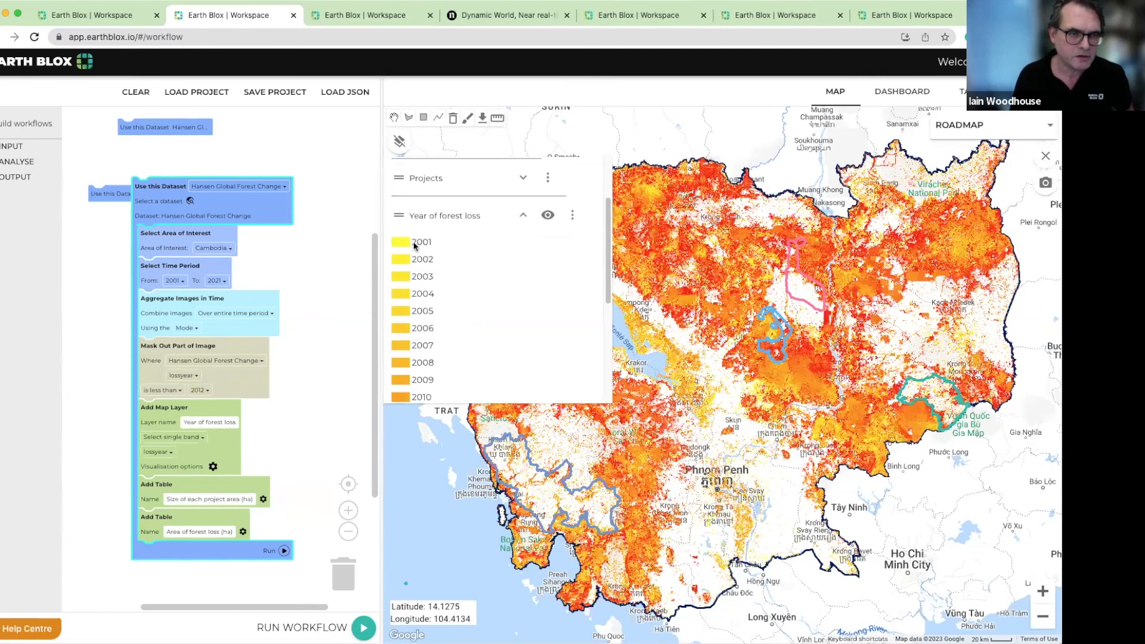
scroll(442, 265, "down", 4)
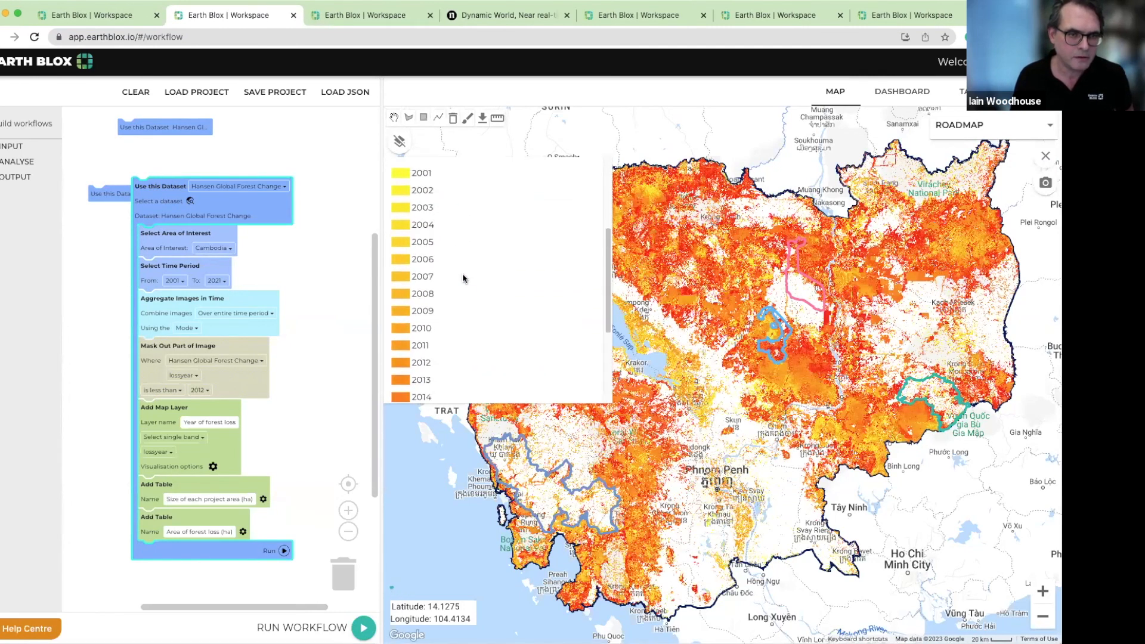
Examine the Year of forest loss layer around the orange project boundary south-west of the lake against its yearly legend
scroll(466, 281, "up", 5)
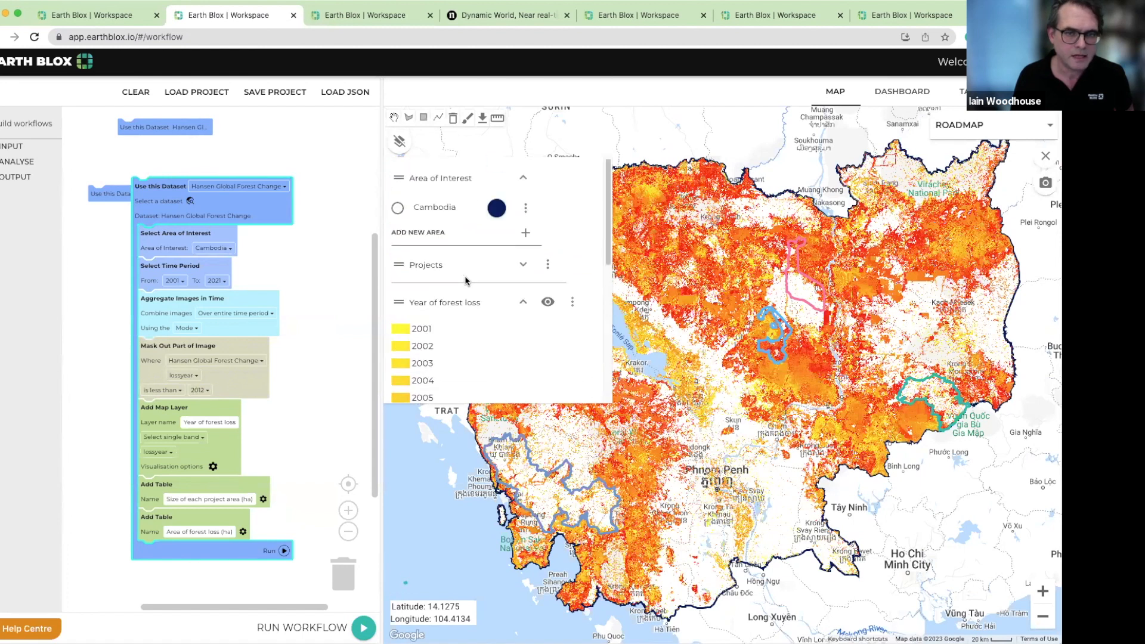
left_click_drag(741, 293, 811, 293)
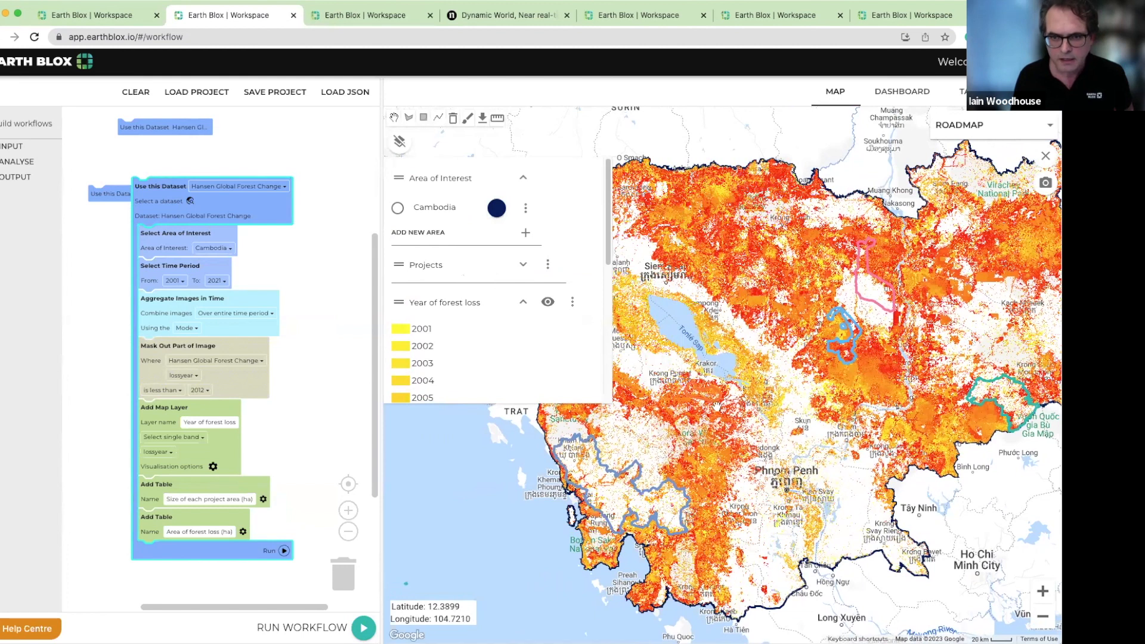
scroll(713, 405, "up", 1)
scroll(713, 406, "up", 2)
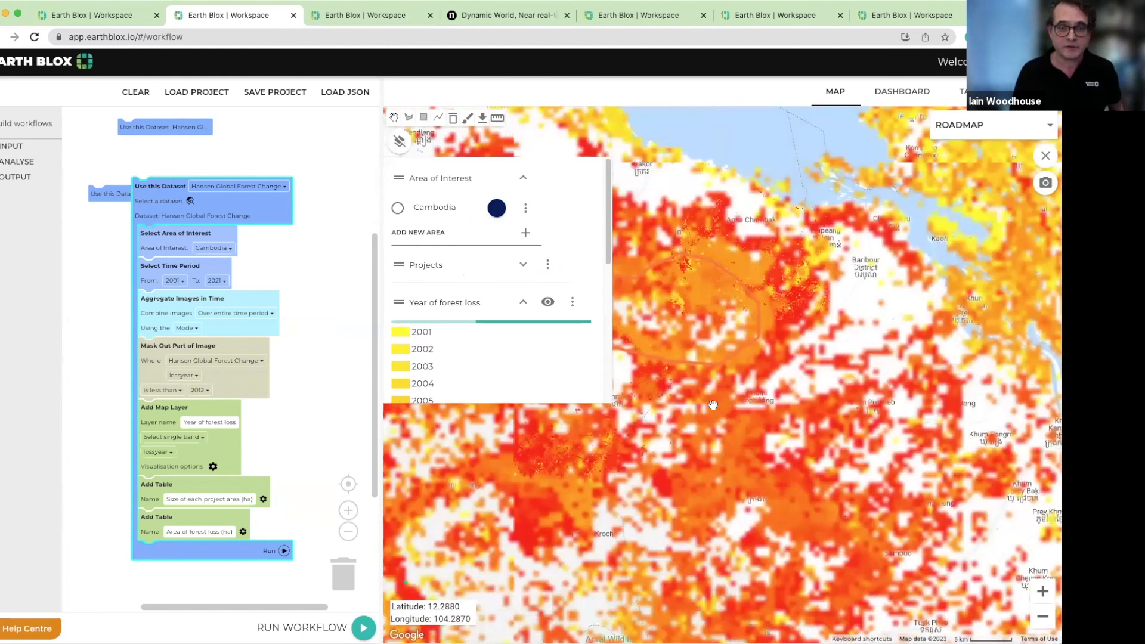
left_click_drag(712, 225, 813, 233)
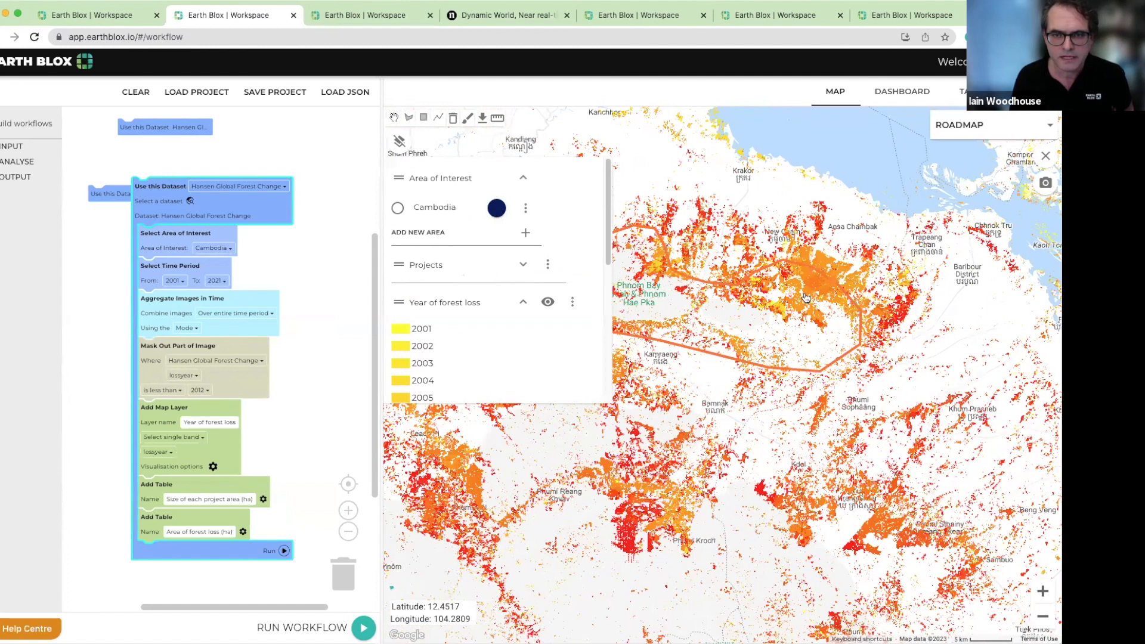
scroll(805, 297, "up", 3)
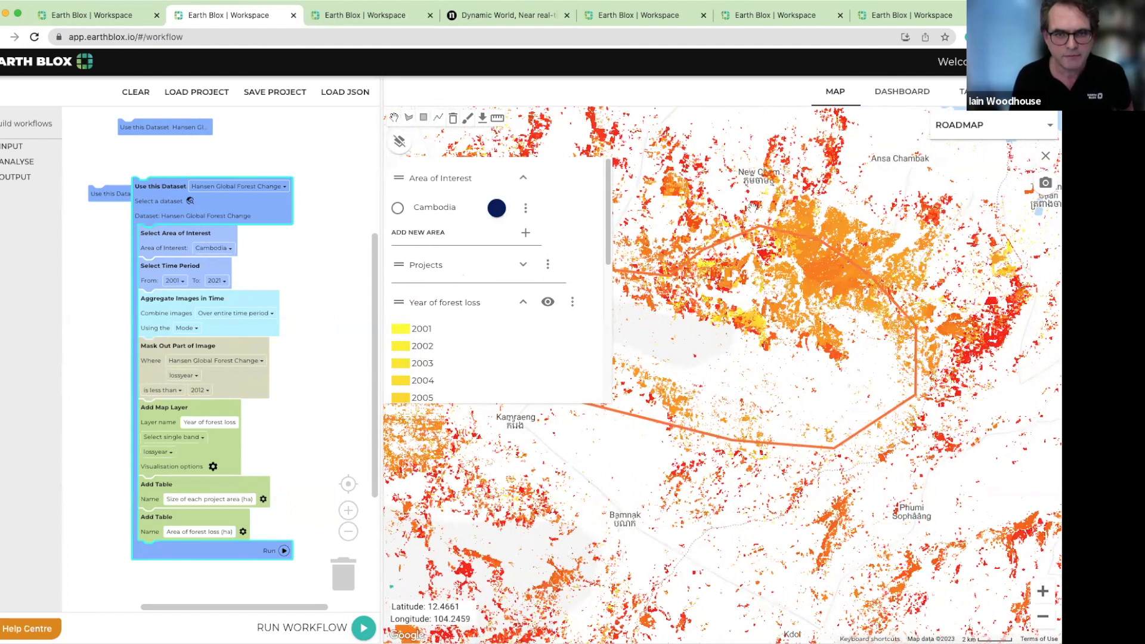
scroll(498, 334, "down", 3)
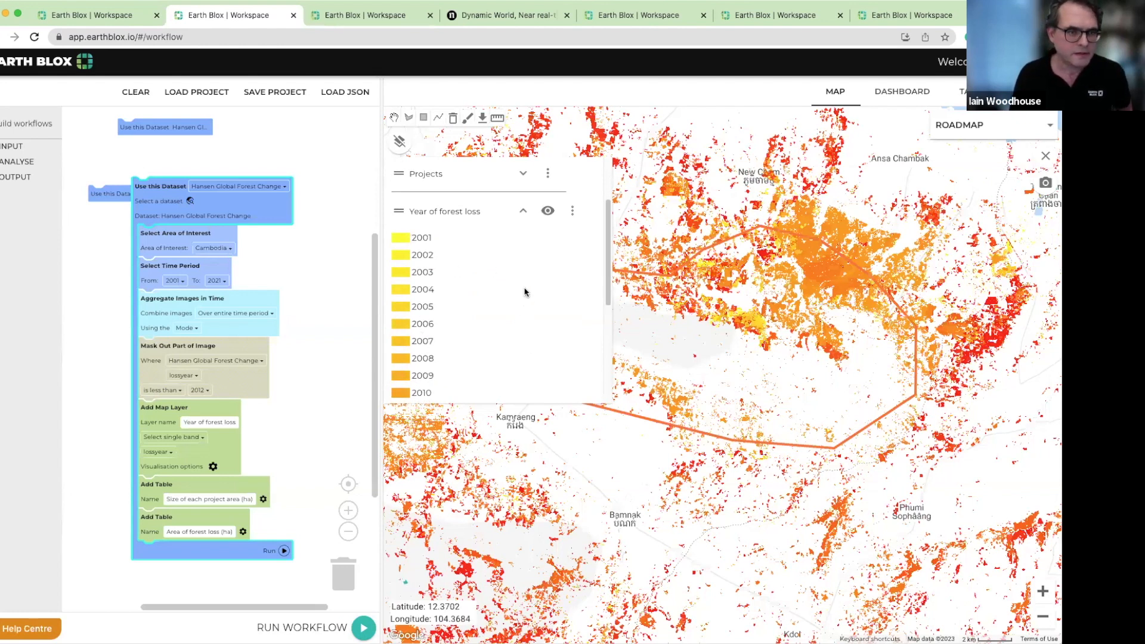
scroll(449, 331, "down", 3)
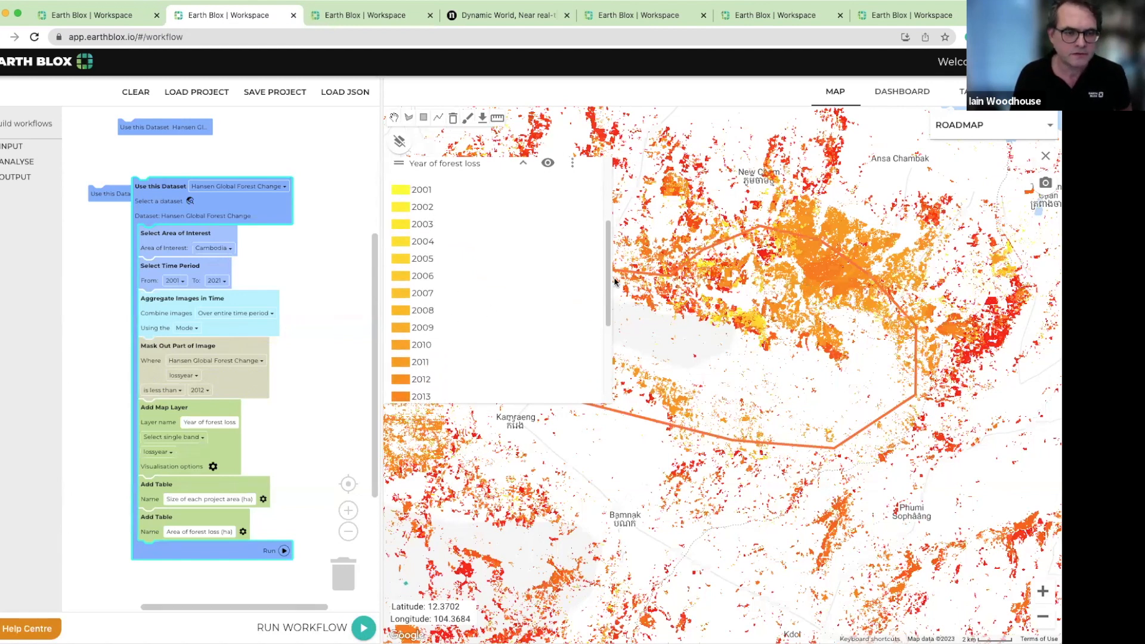
Enable the mask for lossyear less than 2012, check the forest loss tables, and rerun the Hansen Global Forest Change workflow
right_click(249, 379)
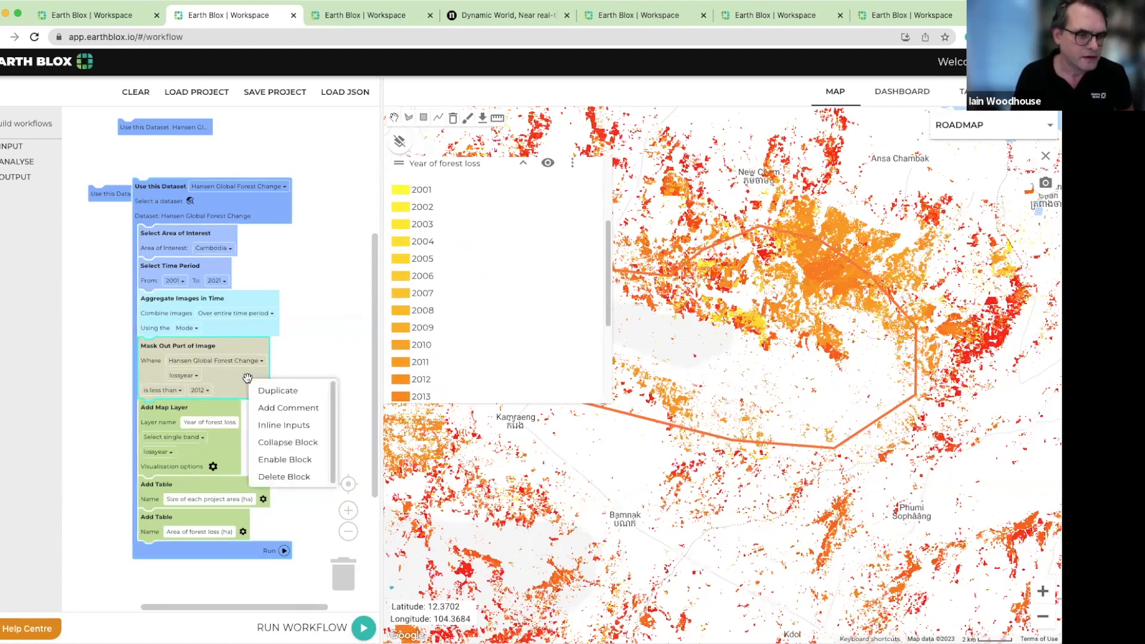
left_click(291, 460)
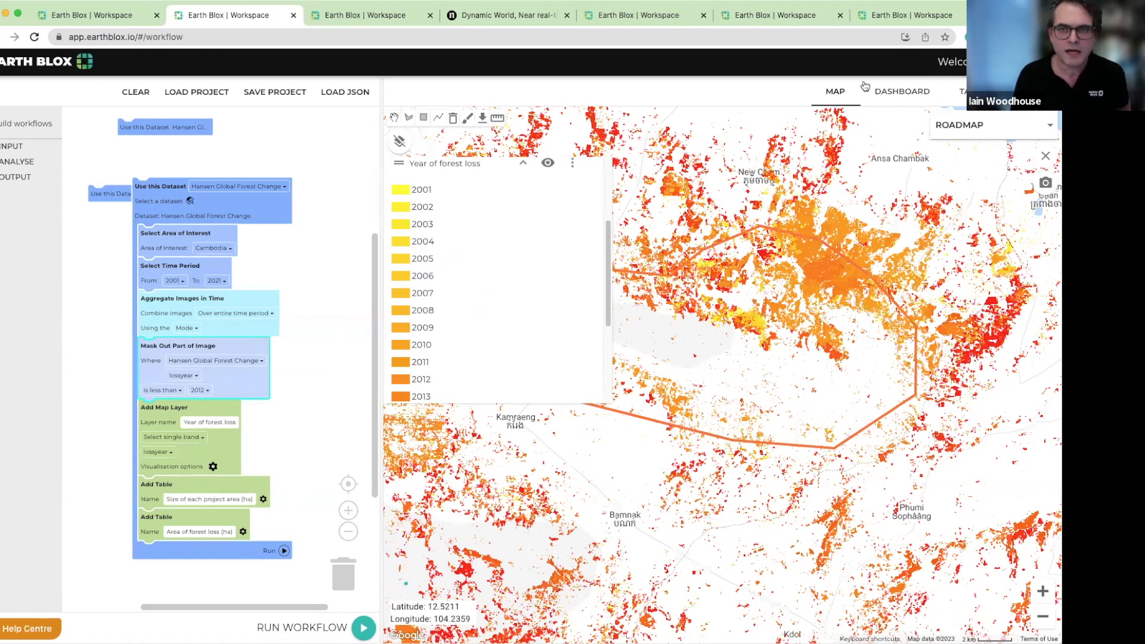
left_click(898, 92)
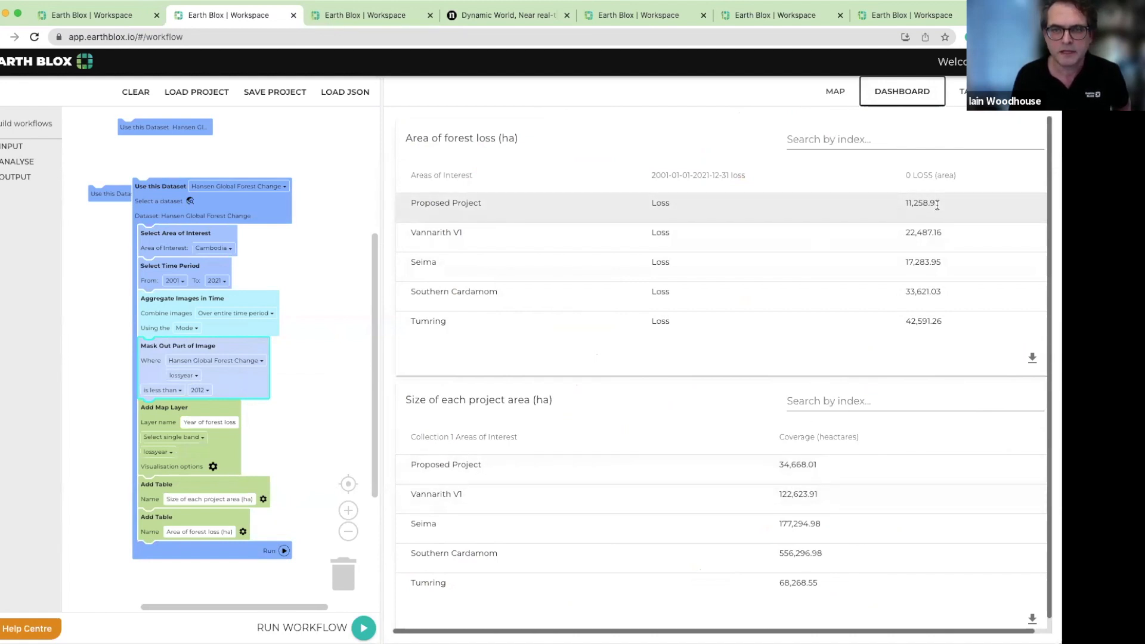
left_click(316, 371)
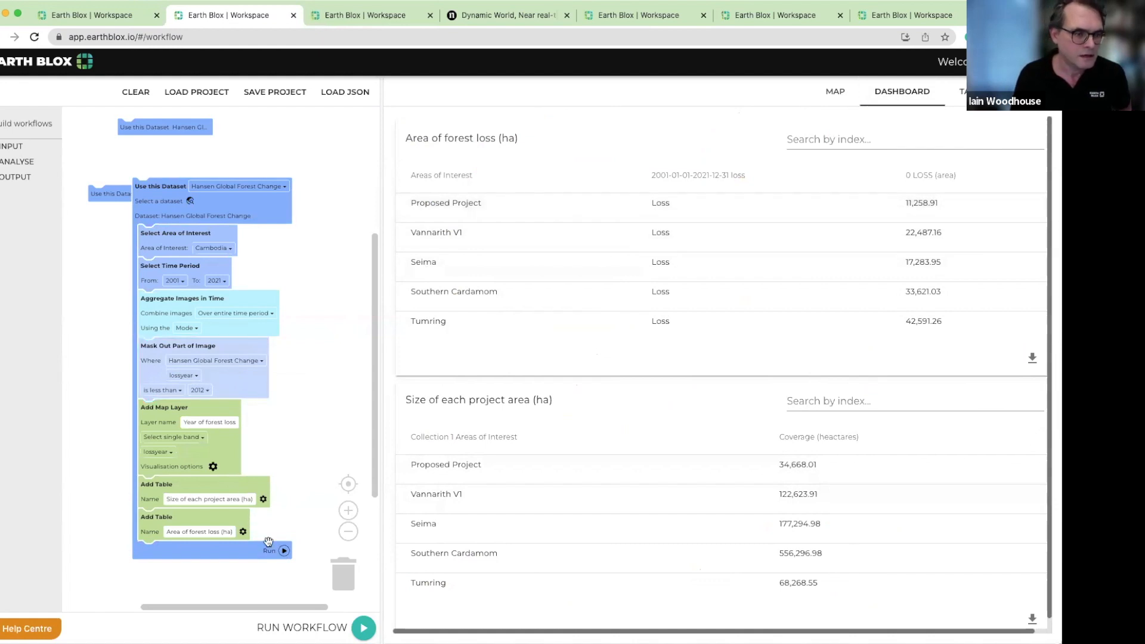
left_click(283, 551)
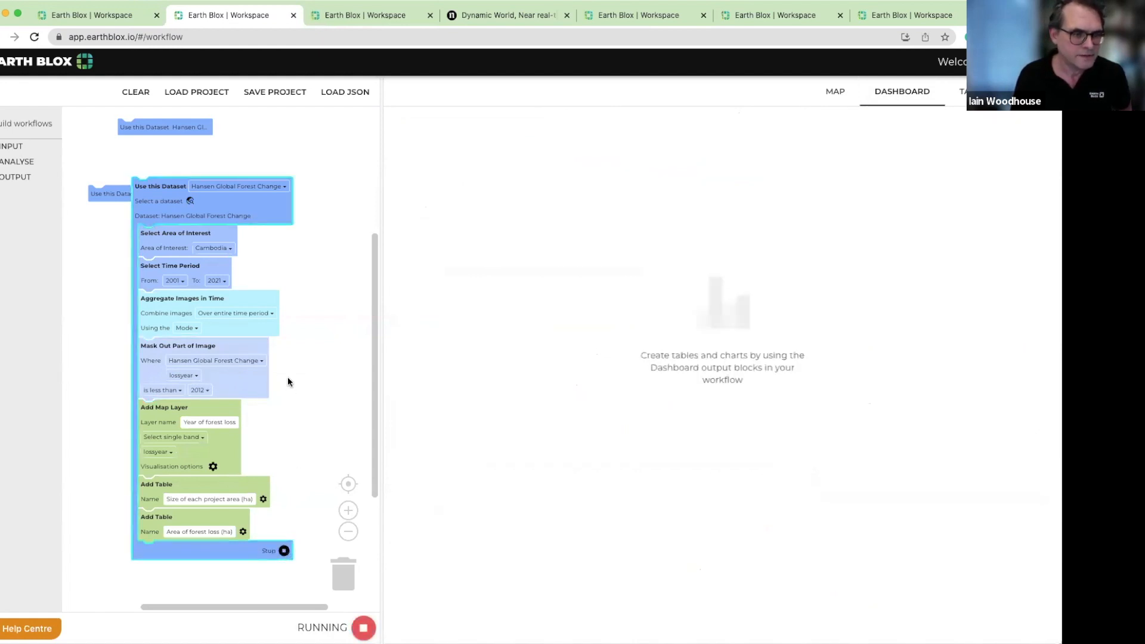
Review the masked Year of forest loss map and compare the Area of forest loss and Size of each project area tables
left_click(835, 91)
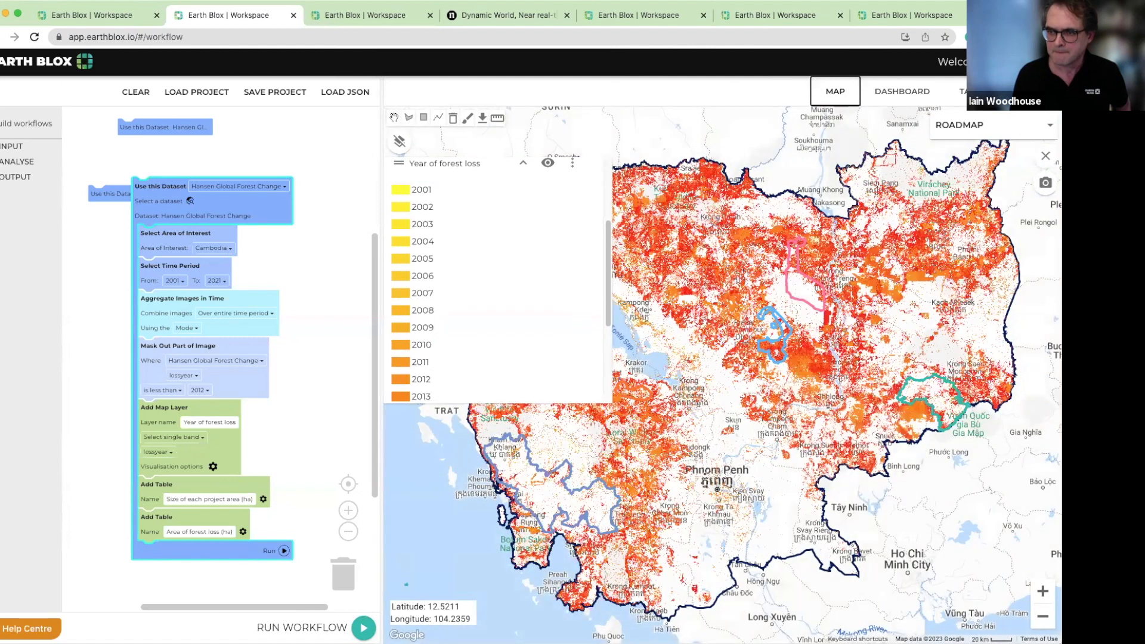
left_click(902, 93)
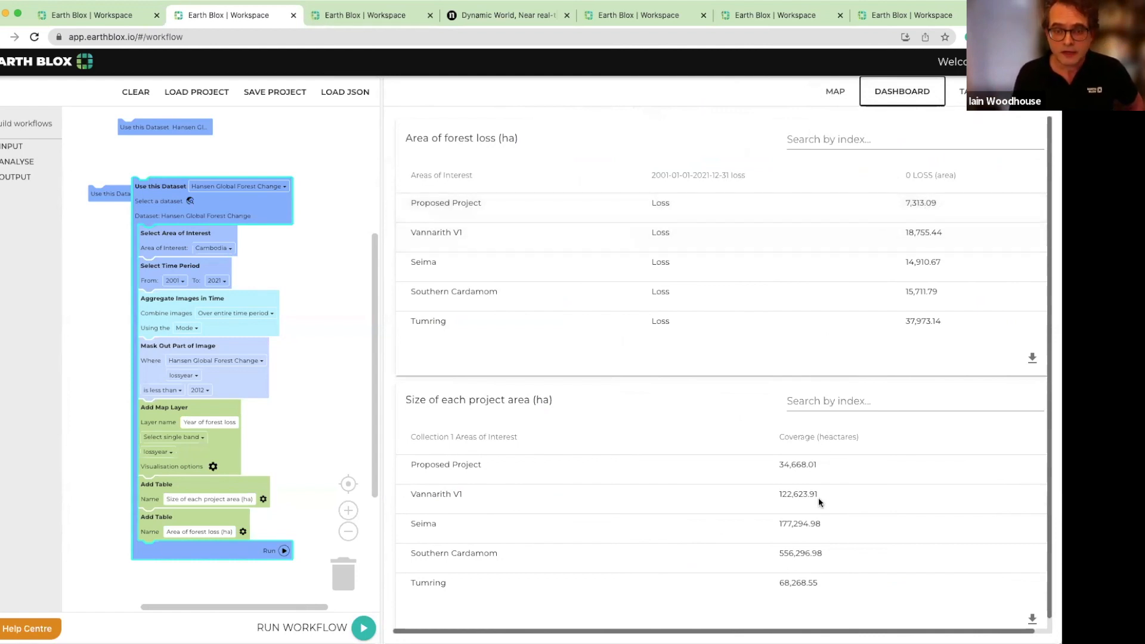
left_click(835, 91)
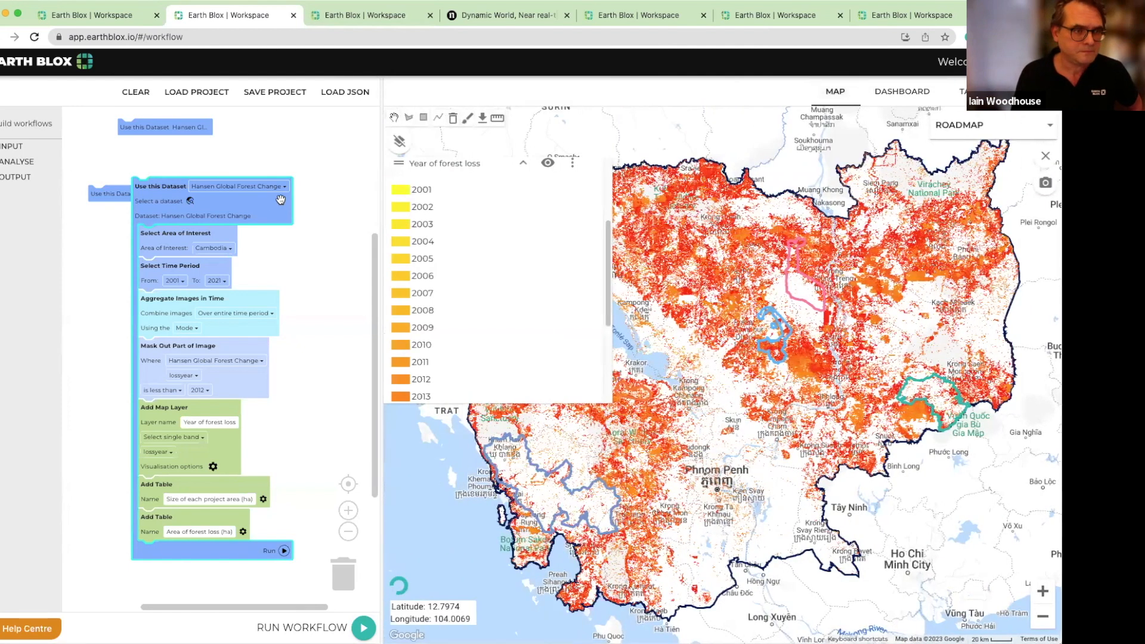
Shift the expanded Hansen Global Forest Change block clear of the neighbouring dataset block and collapse it
left_click(150, 202)
right_click(284, 204)
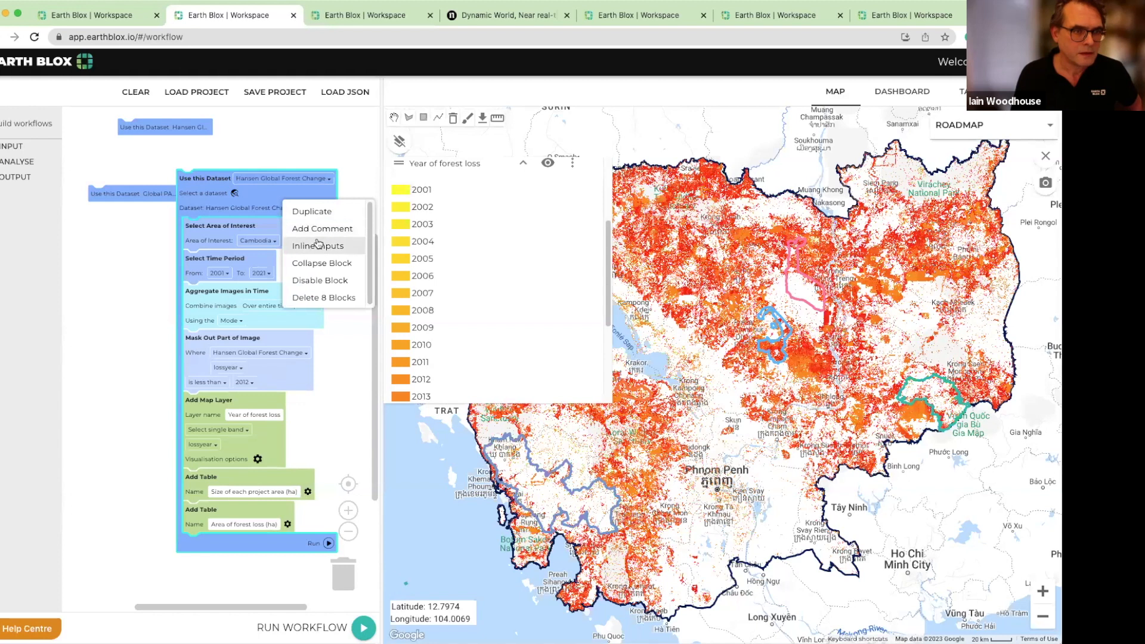
left_click(322, 263)
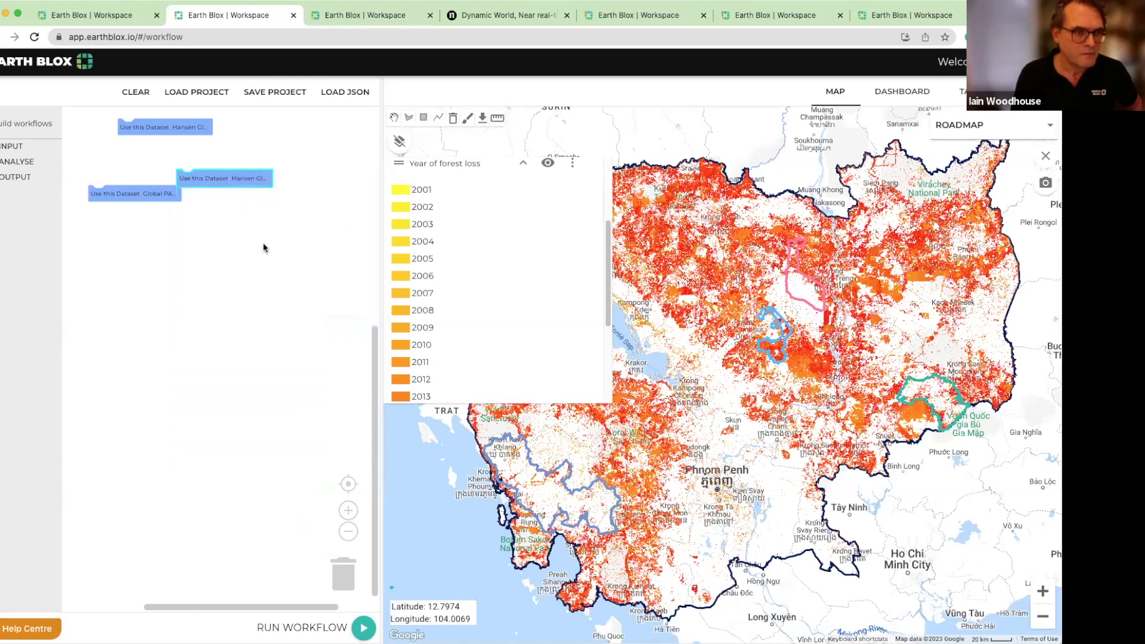
Expand the Global PALSAR-2/PALSAR Yearly Mosaic block and run its forest biomass workflow
right_click(143, 193)
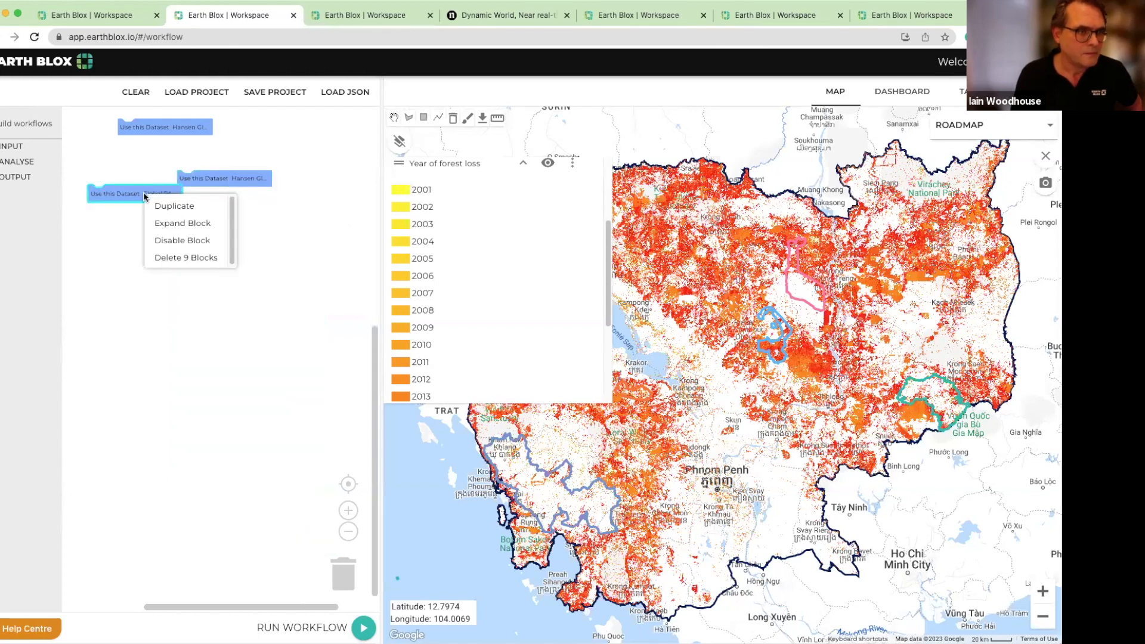
left_click(174, 223)
left_click(269, 516)
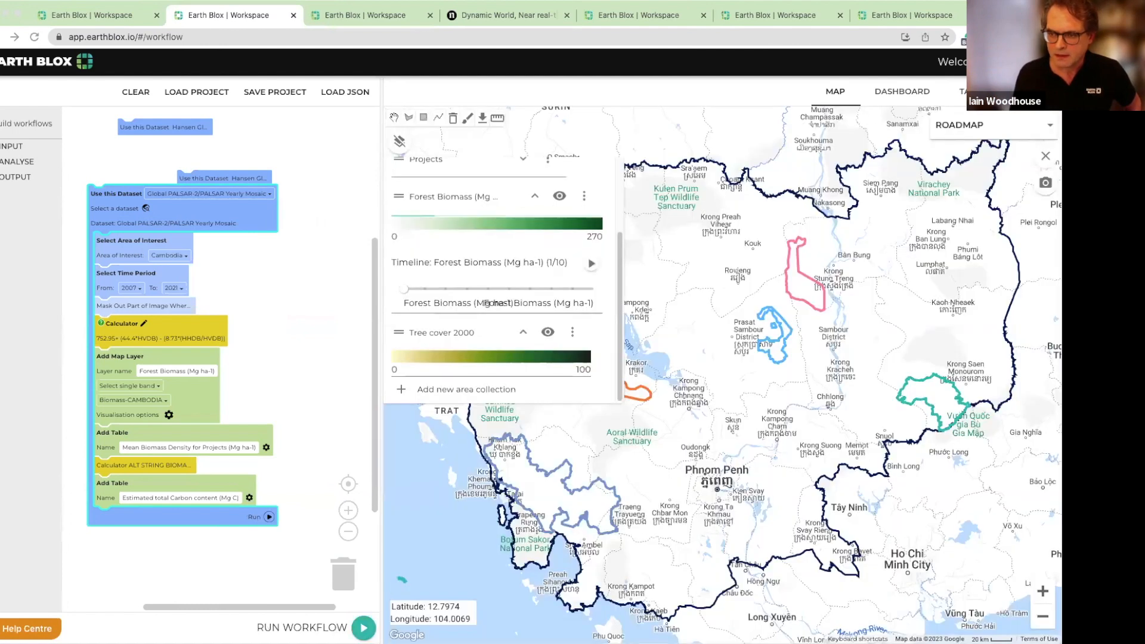
Play the Forest Biomass timeline, fade the Tree cover 2000 layer out completely, and open the biomass layer's options and opacity control
left_click(592, 266)
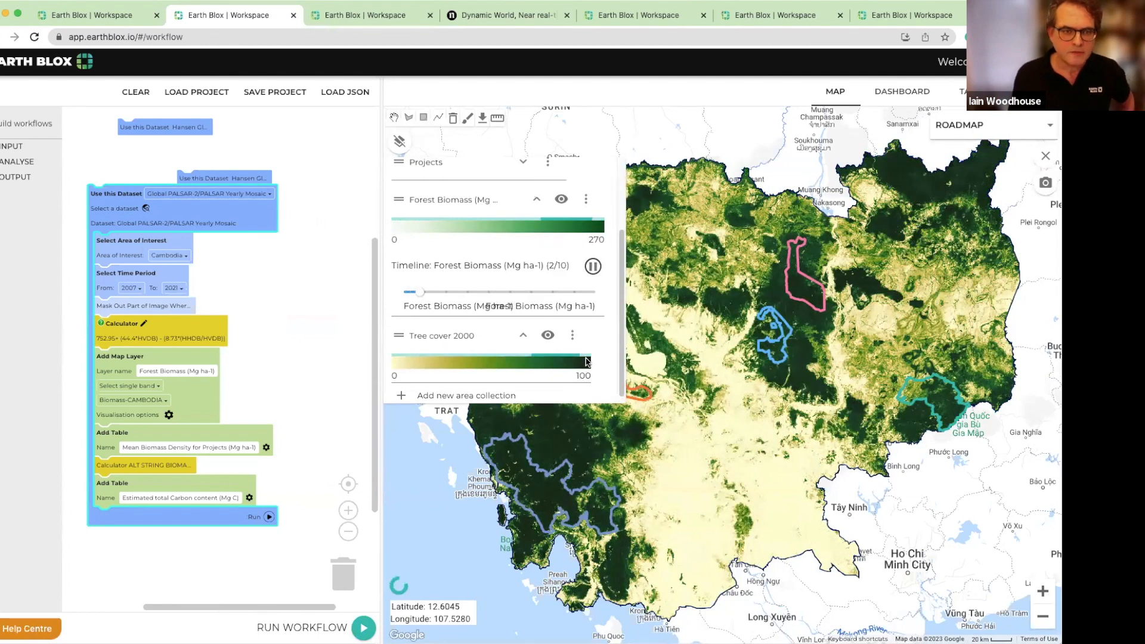
left_click(549, 332)
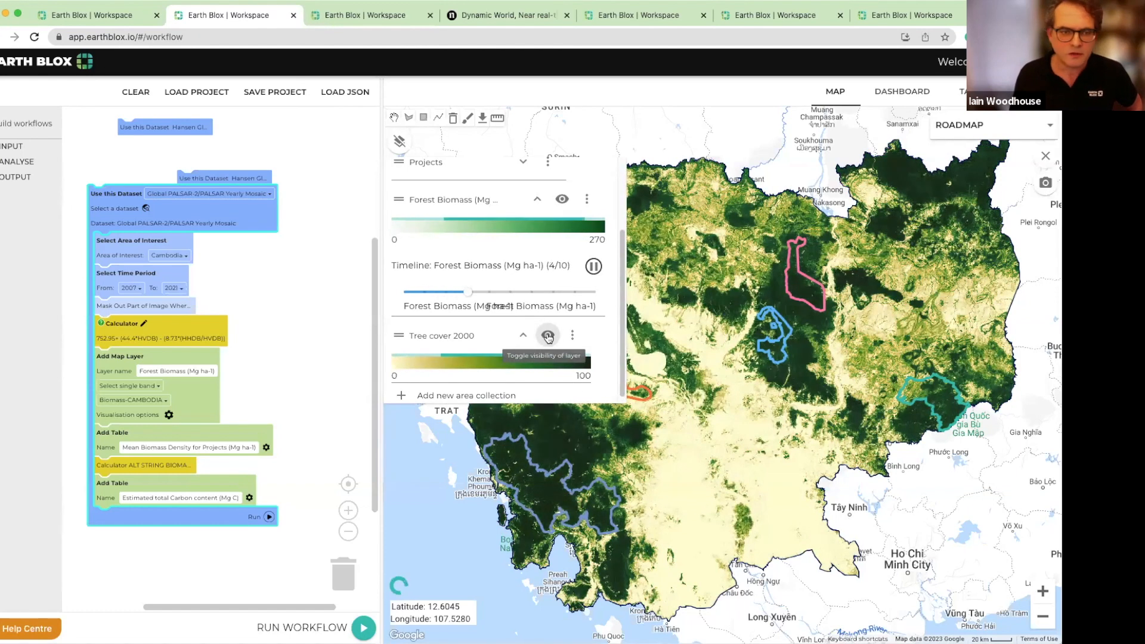
mouse_move(548, 334)
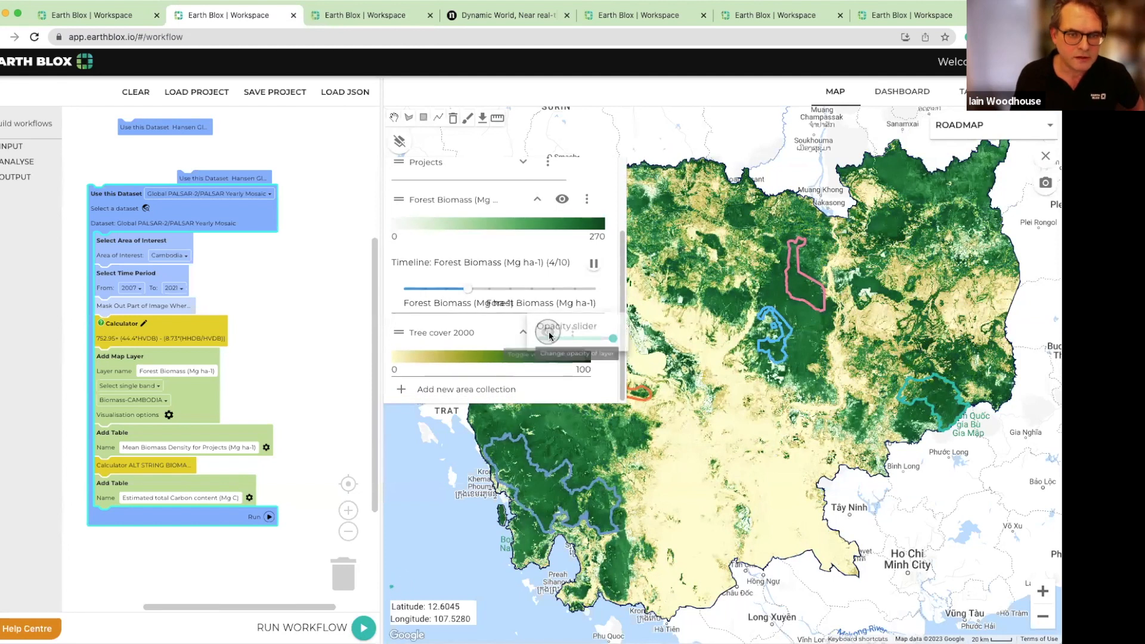
left_click_drag(613, 343, 543, 343)
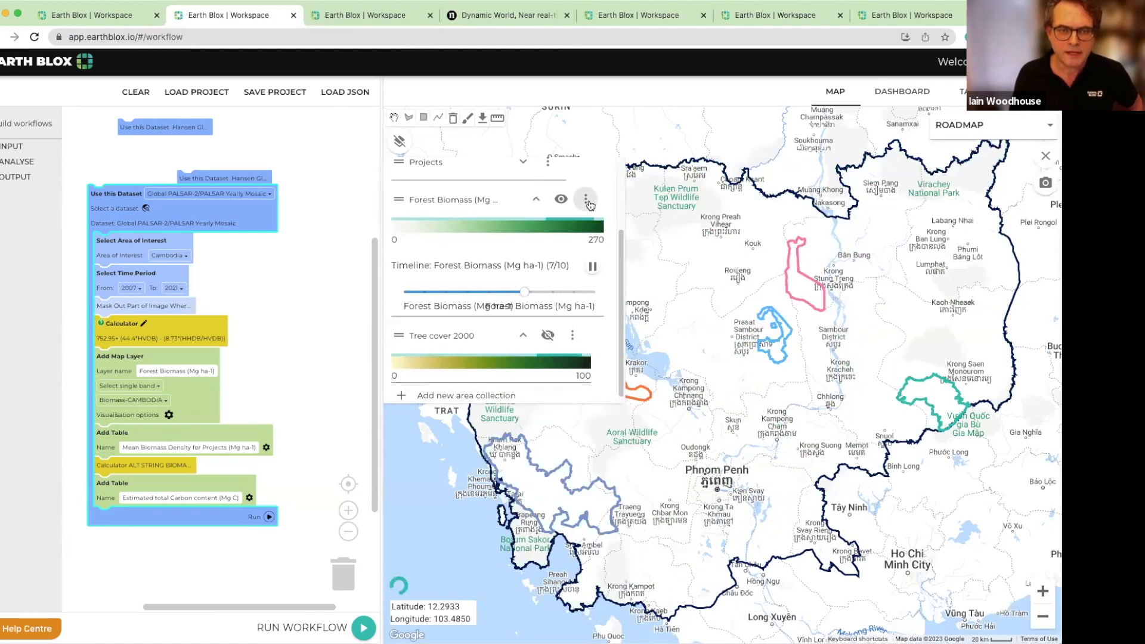
left_click(590, 205)
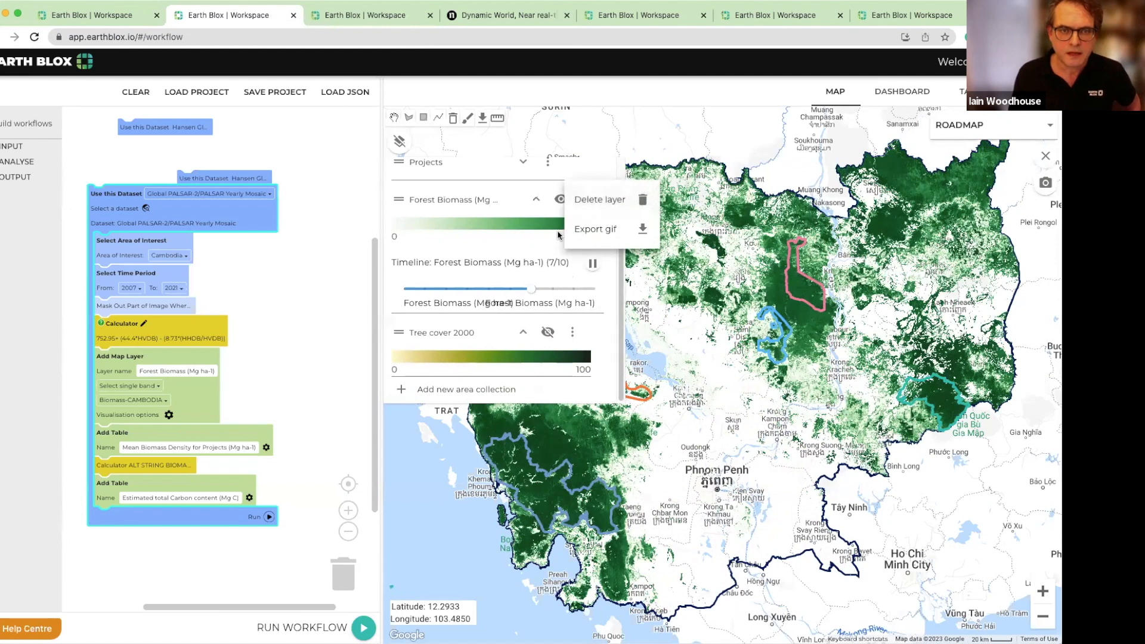
left_click(559, 202)
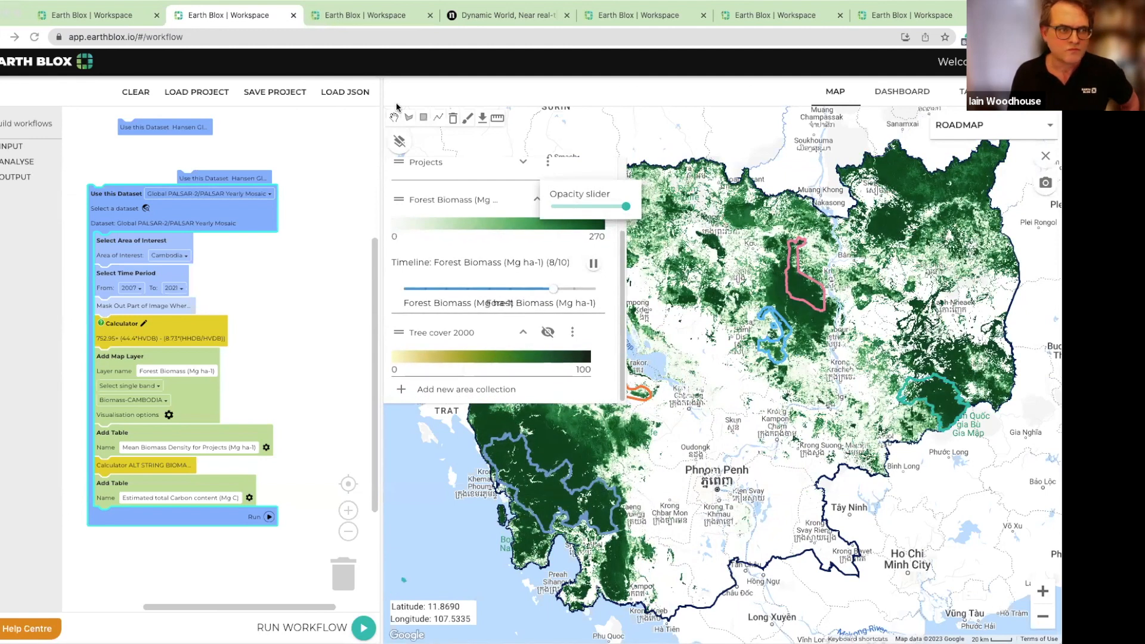
Switch to the workspace with the ERA5-Land Monthly Averaged Reanalysis workflow and reduce the Number of months layer's opacity to zero
left_click(102, 18)
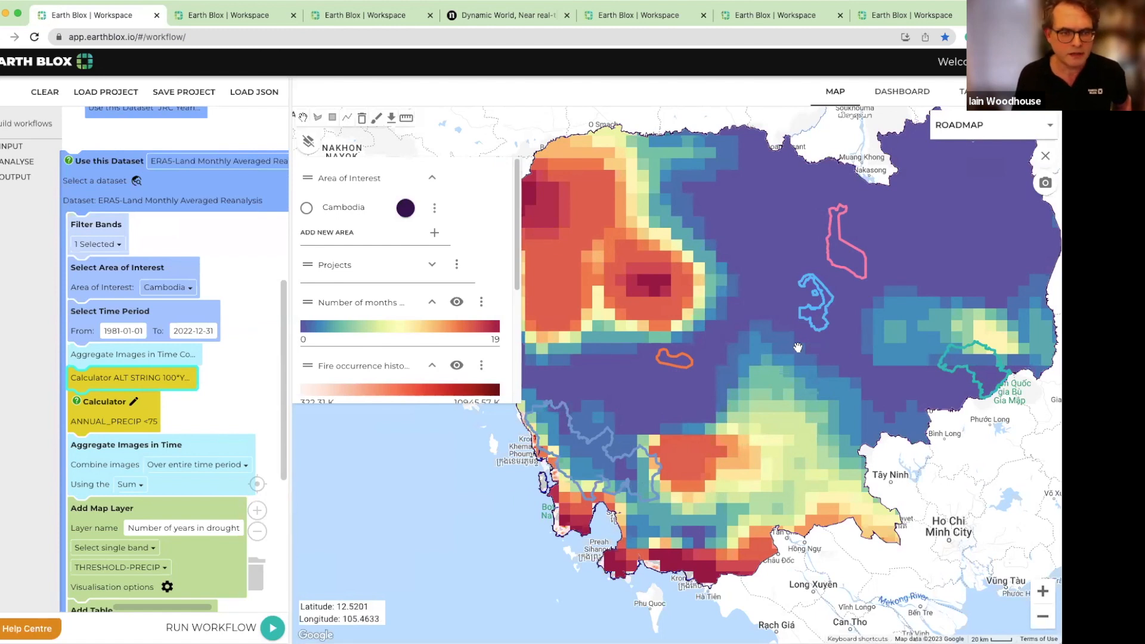
scroll(475, 337, "down", 1)
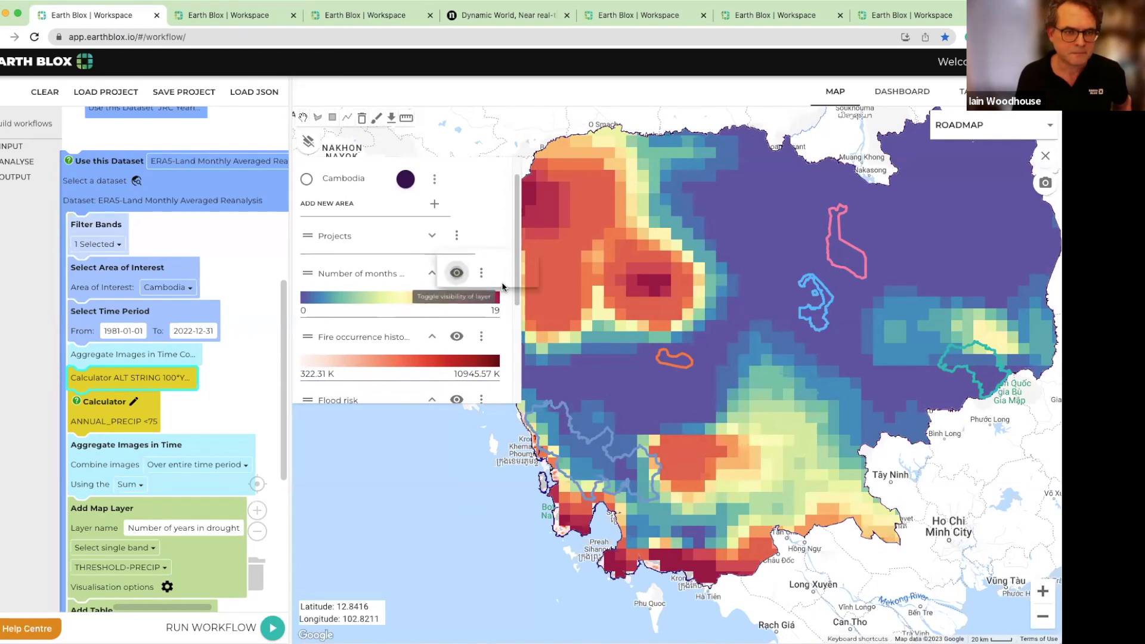
mouse_move(457, 274)
left_click_drag(525, 282, 453, 280)
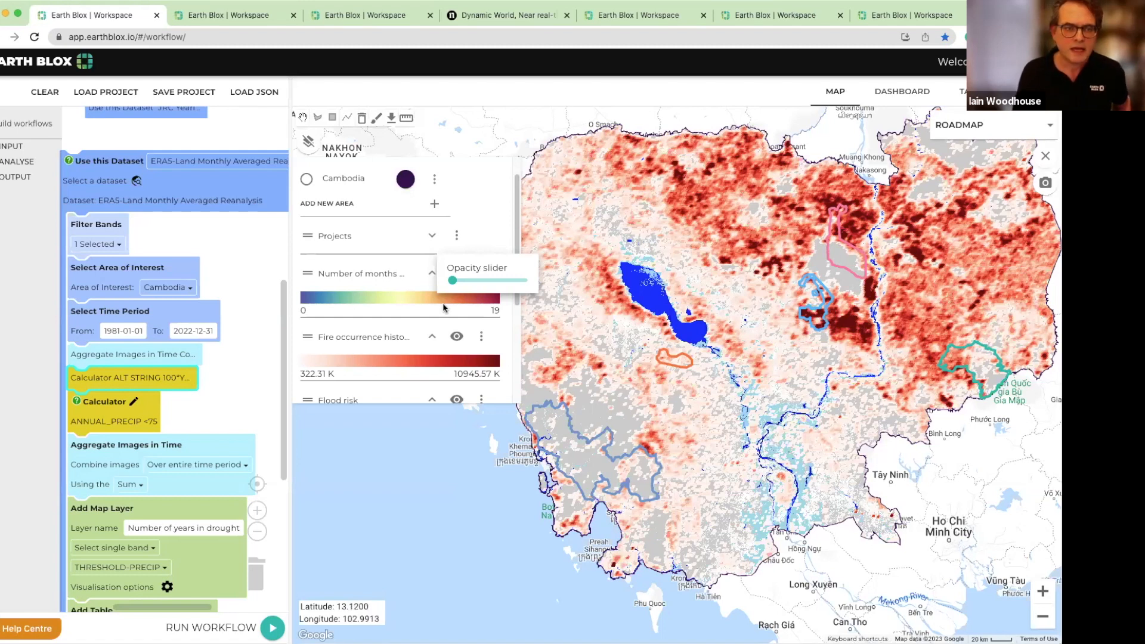
Check the brightness temperature and Mean Impact per Area tables, and reduce the fire occurrence layer's opacity to zero on the map
left_click(898, 95)
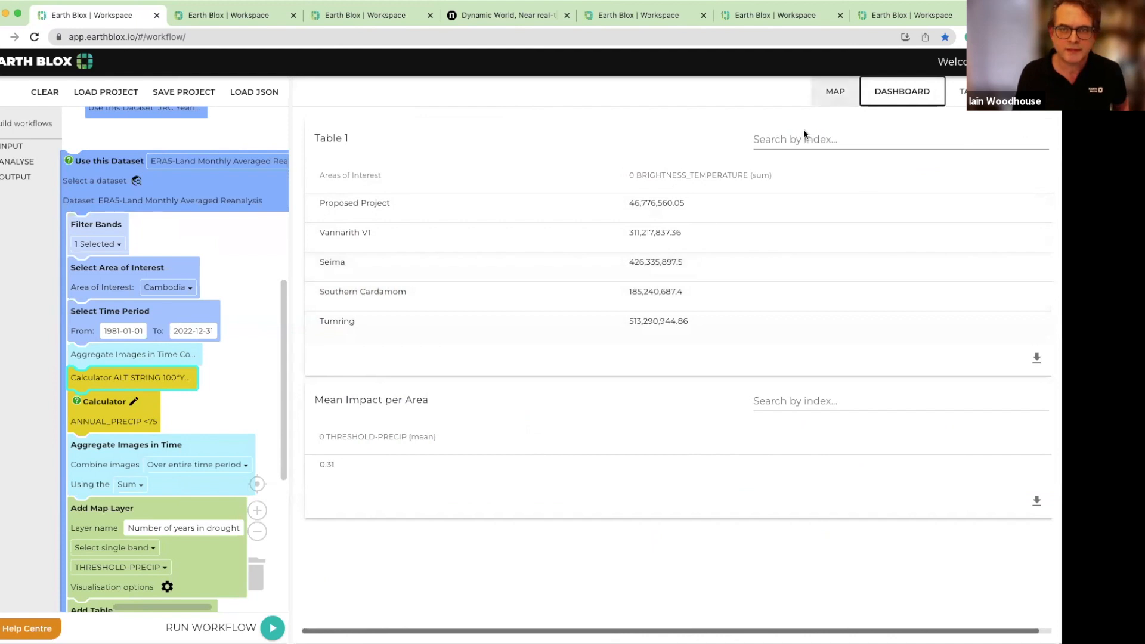
left_click(844, 93)
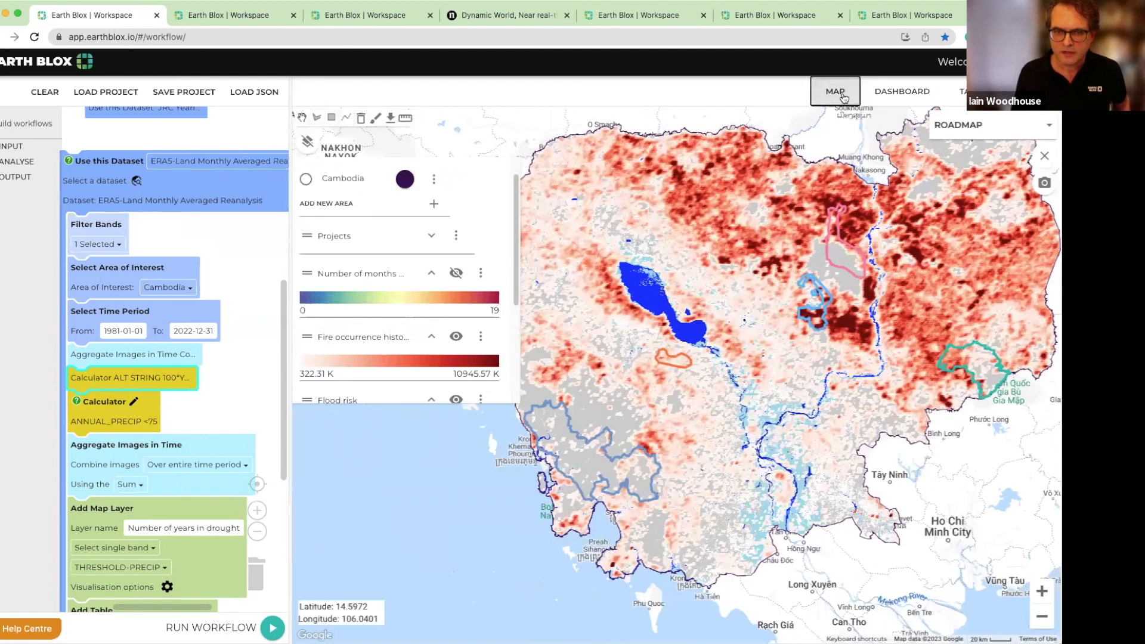
left_click(481, 336)
left_click_drag(524, 345, 422, 335)
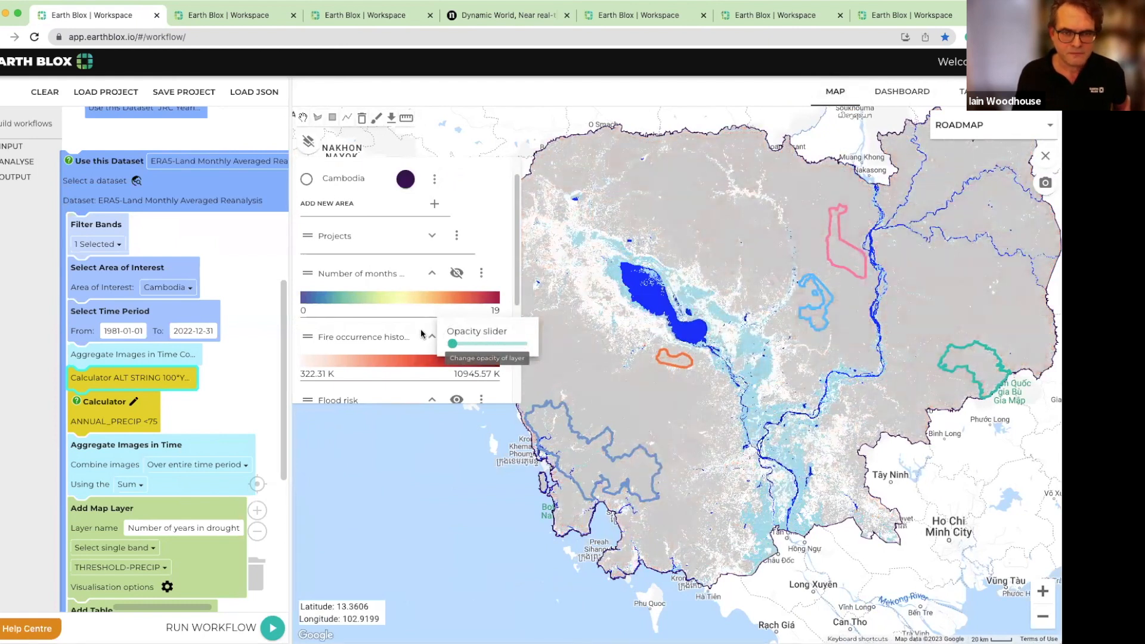
Examine the Flood risk legend and reduce that layer's opacity to zero to inspect the Number of years in drought layer
scroll(422, 335, "down", 3)
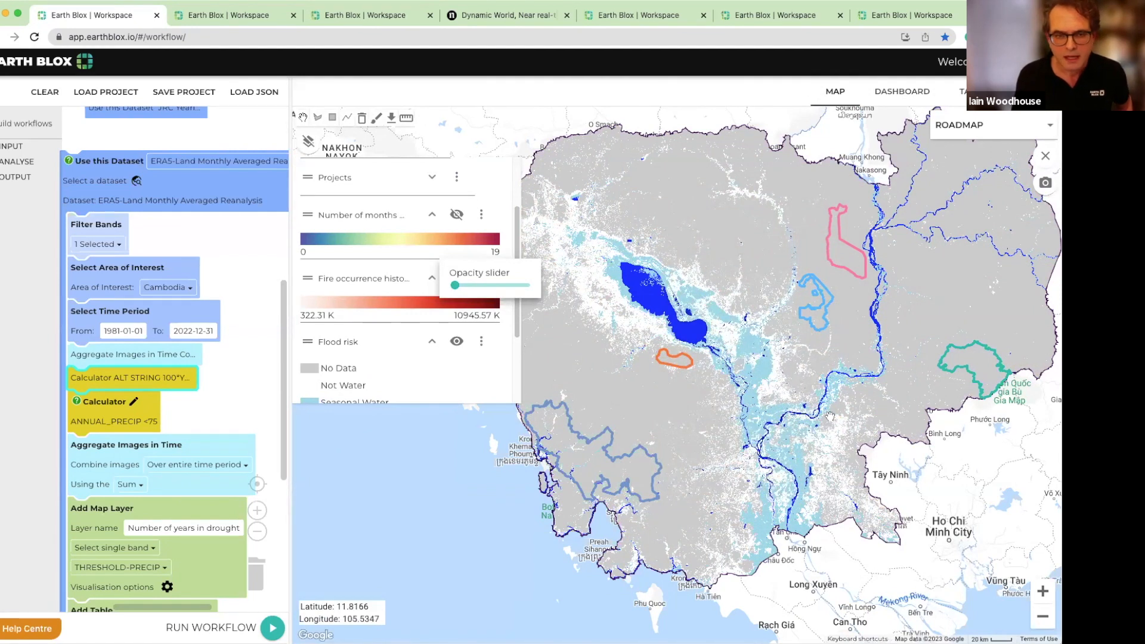
scroll(456, 360, "down", 3)
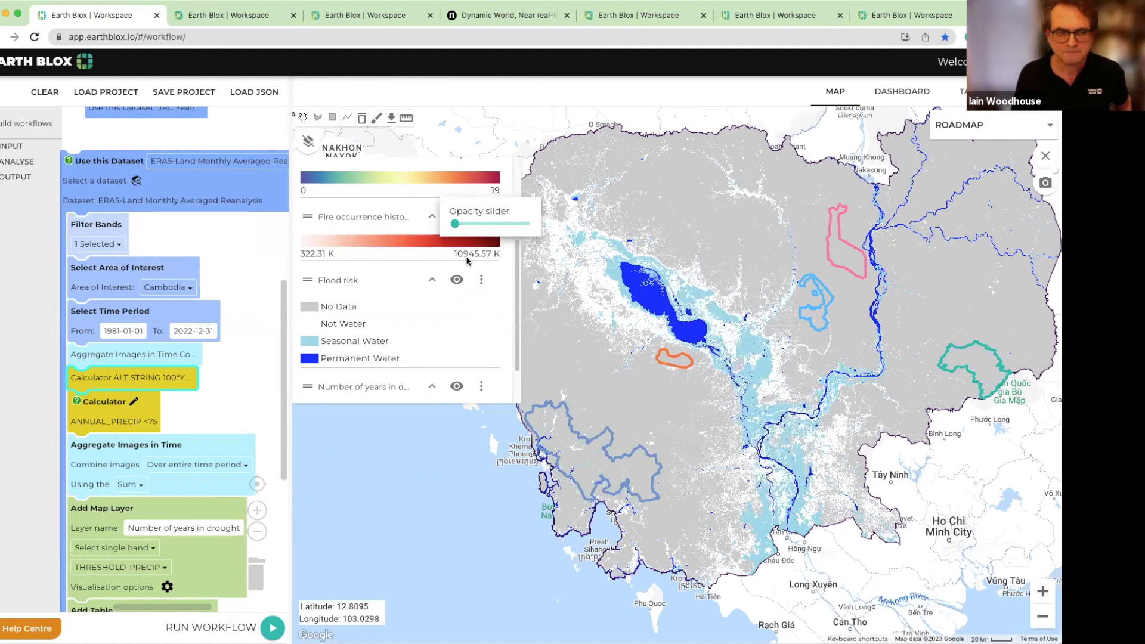
mouse_move(456, 279)
left_click_drag(524, 287, 452, 287)
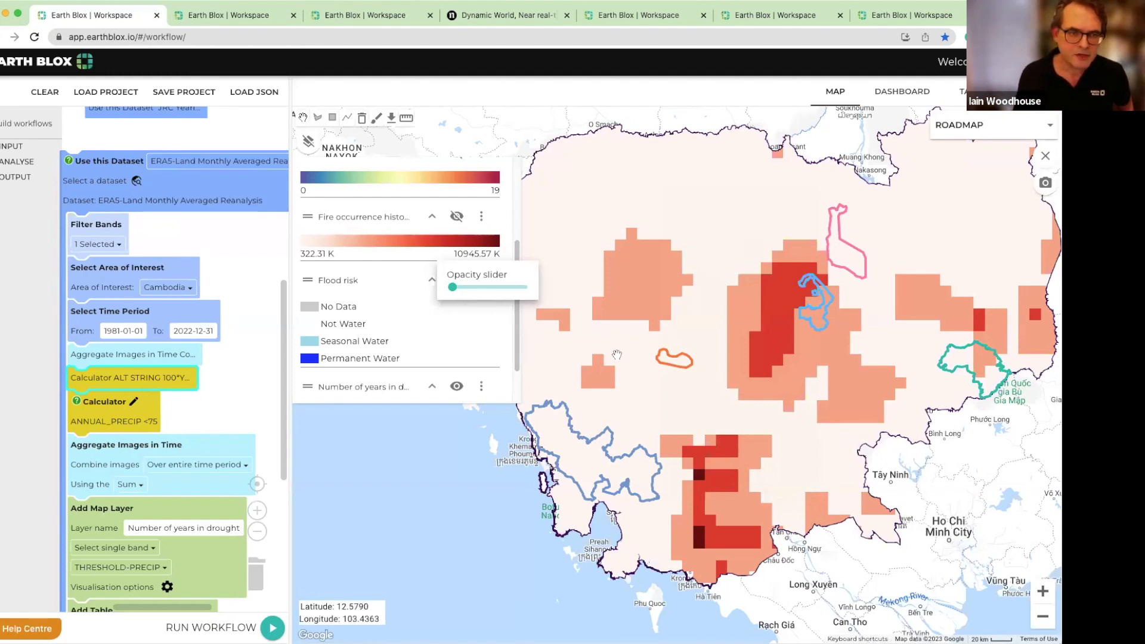
scroll(462, 341, "down", 2)
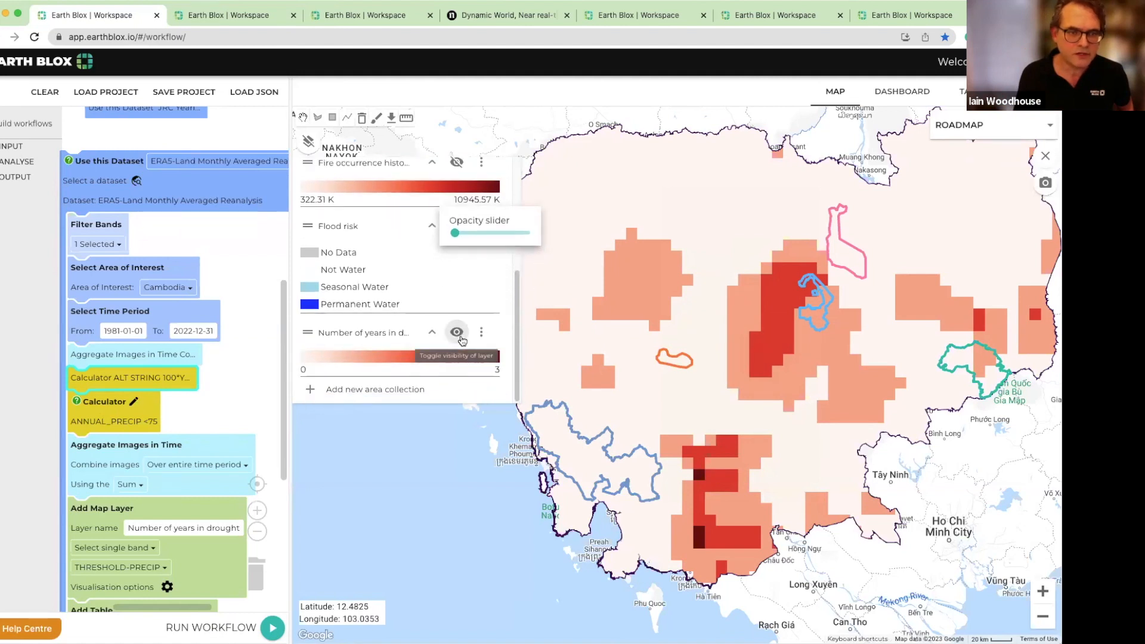